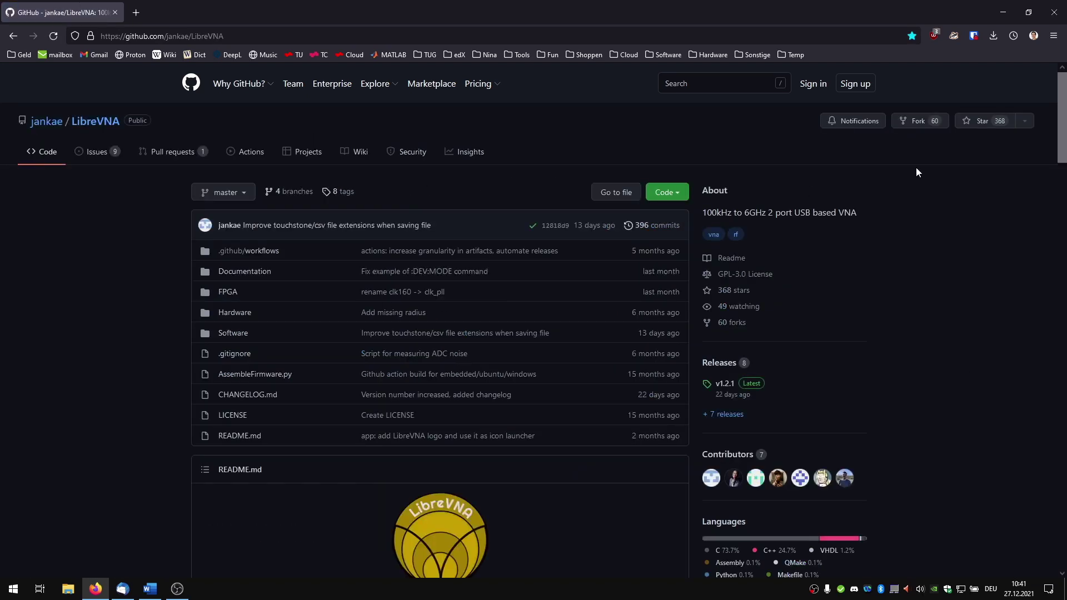
Download LibreVNA-GUI_Windows-v1.2.1.zip from the LibreVNA releases and extract it into its own folder on the desktop
drag(1052, 124, 1052, 101)
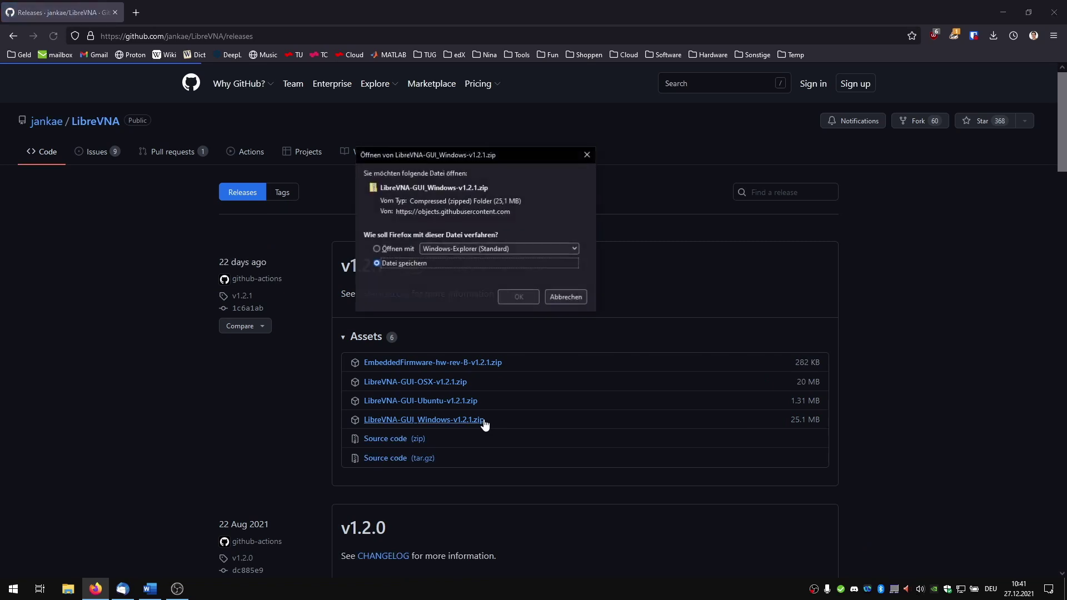
click(516, 296)
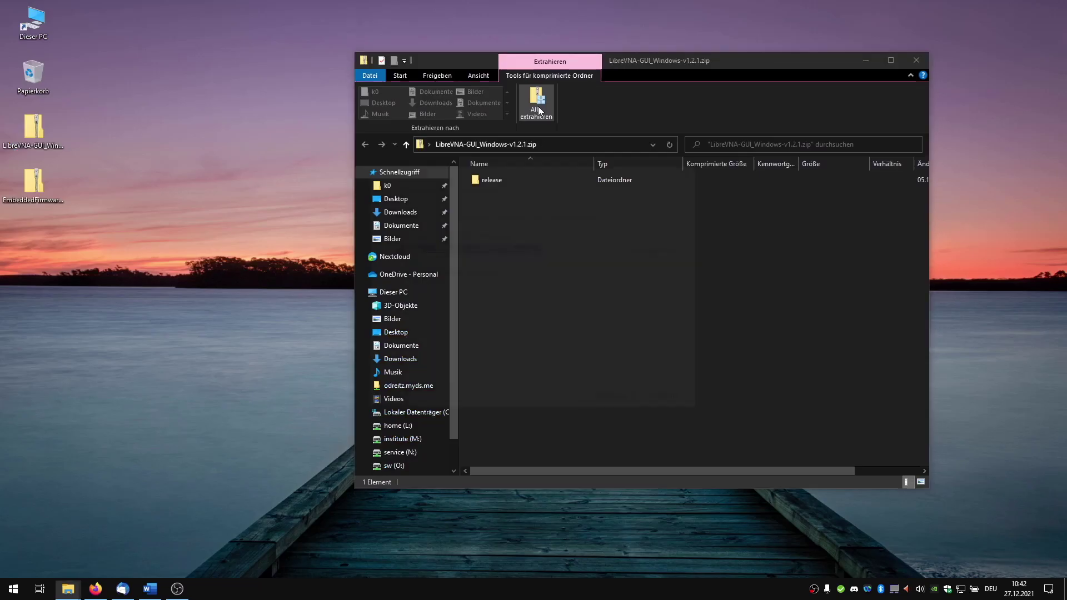
click(536, 103)
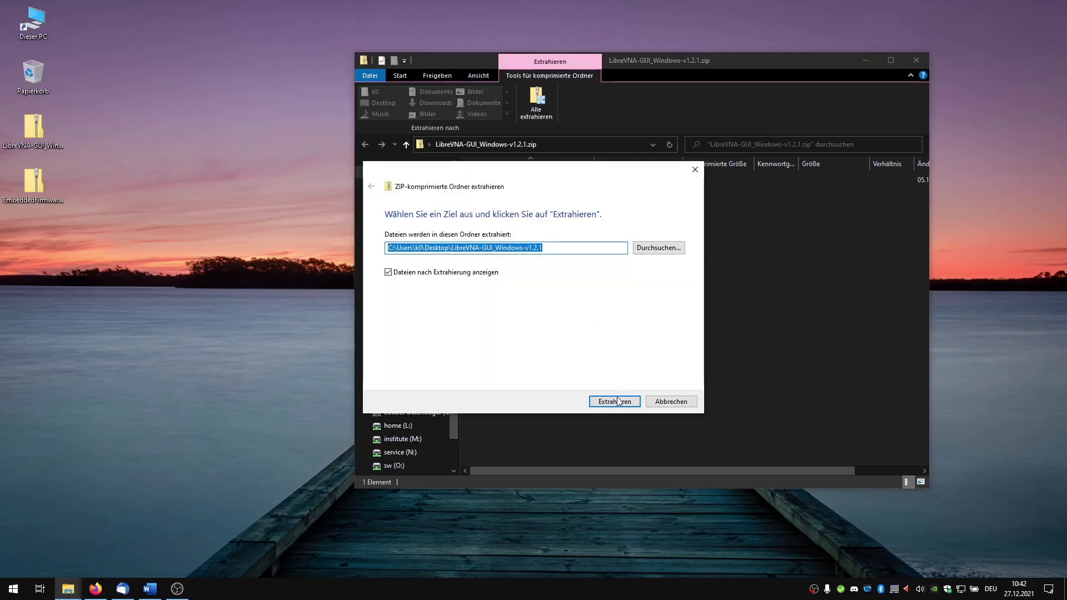
click(620, 401)
Launch LibreVNA-GUI.exe from the extracted release folder and maximize its window
double_click(569, 312)
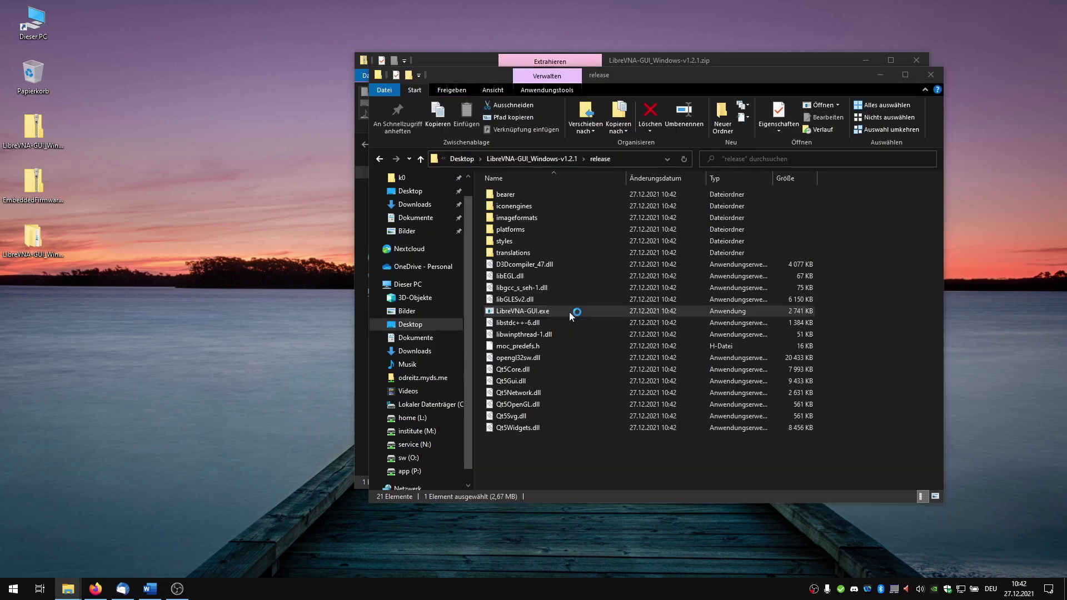
click(536, 395)
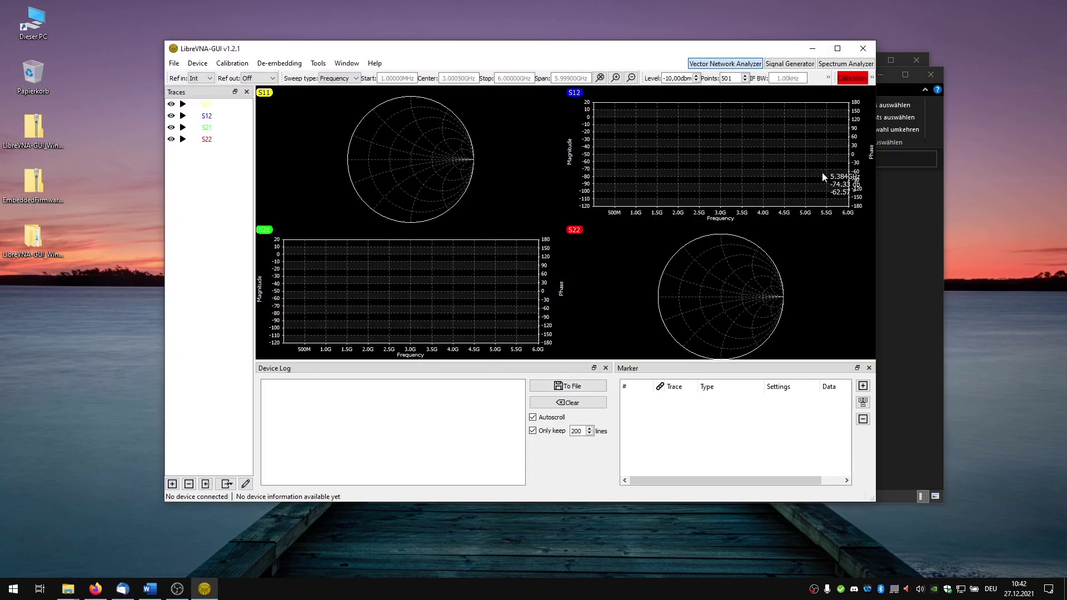
double_click(833, 43)
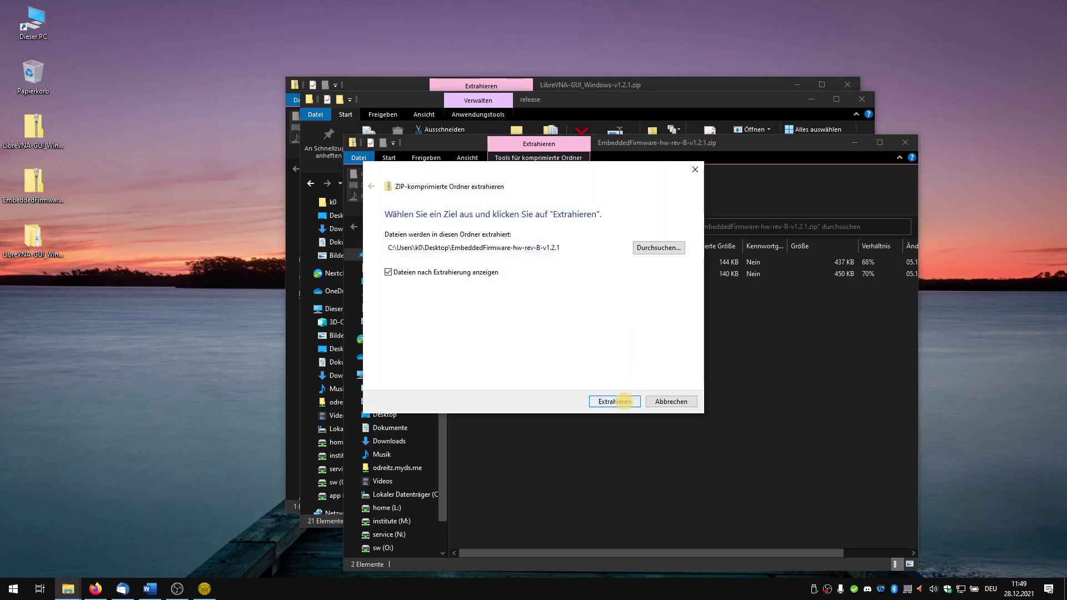
Extract EmbeddedFirmware-hw-rev-B-v1.2.1.zip and update the connected device's firmware with its combined.vnafw file in LibreVNA-GUI
click(622, 401)
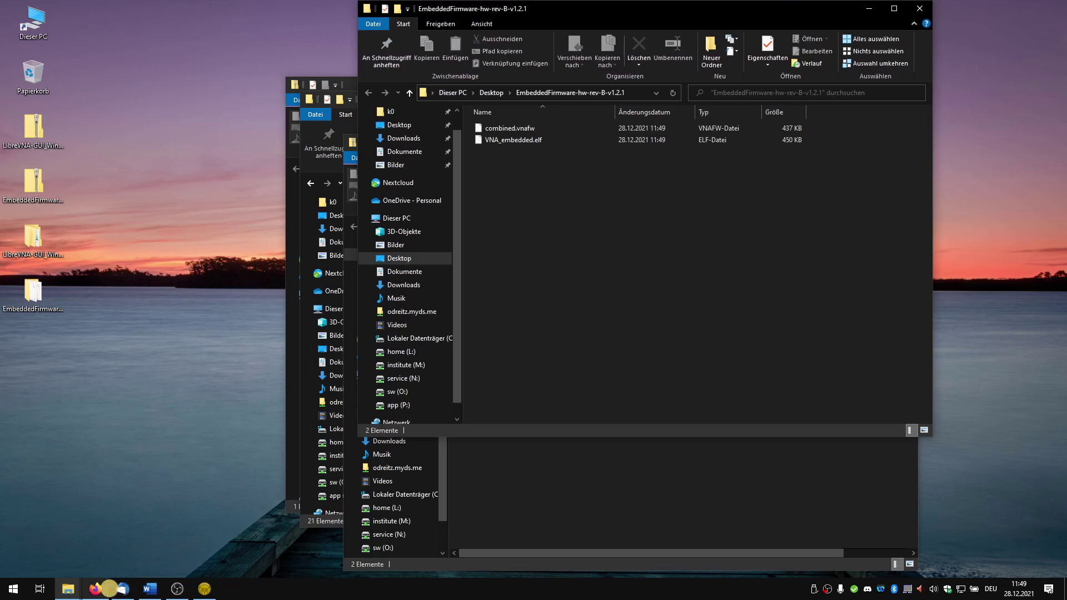
click(205, 588)
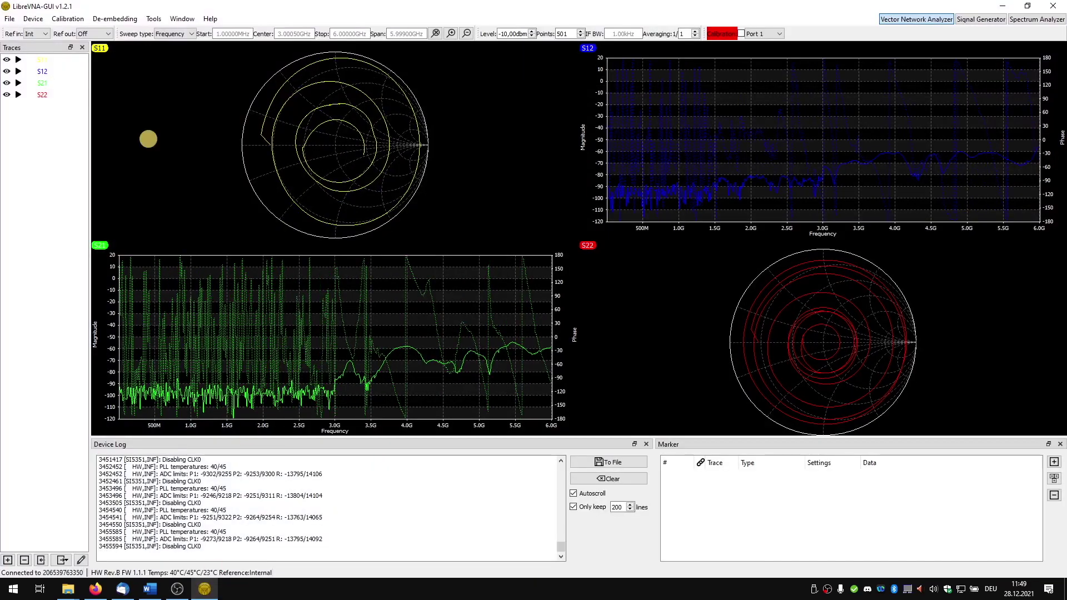
click(32, 18)
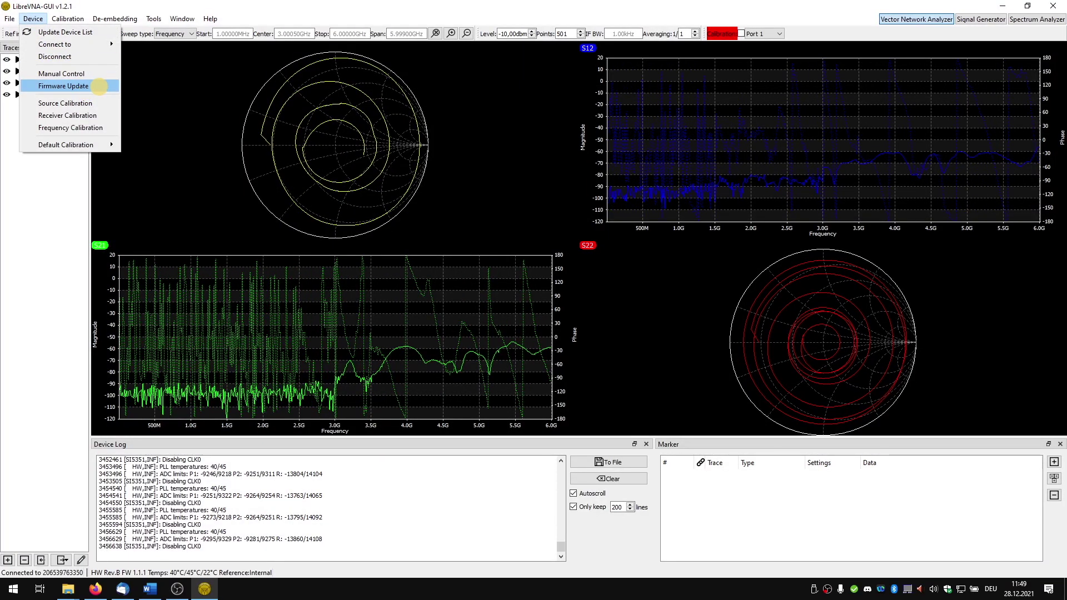
click(64, 85)
click(664, 211)
click(688, 371)
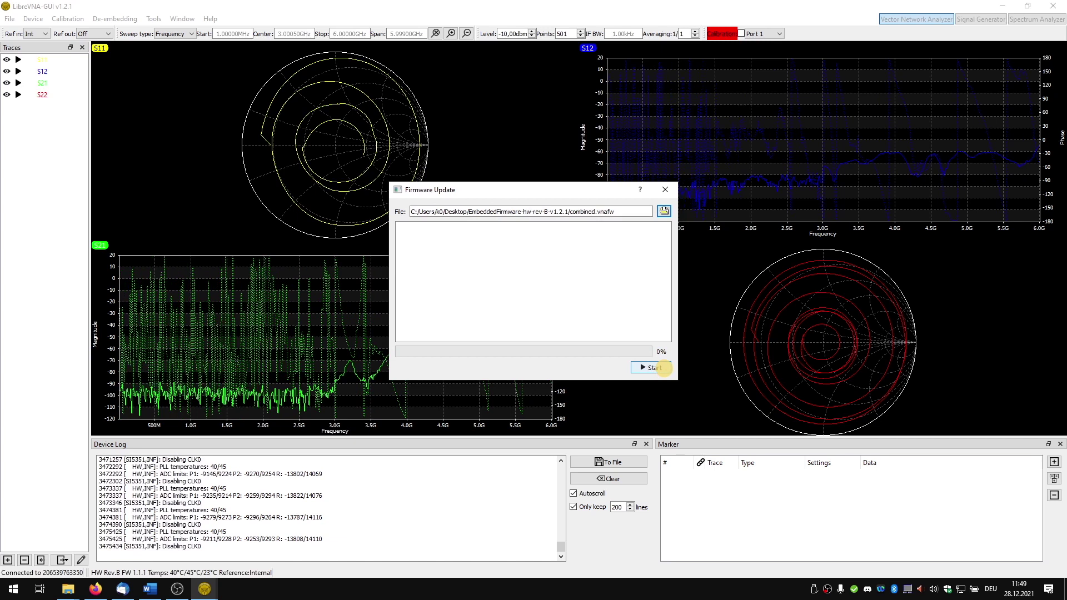
click(651, 368)
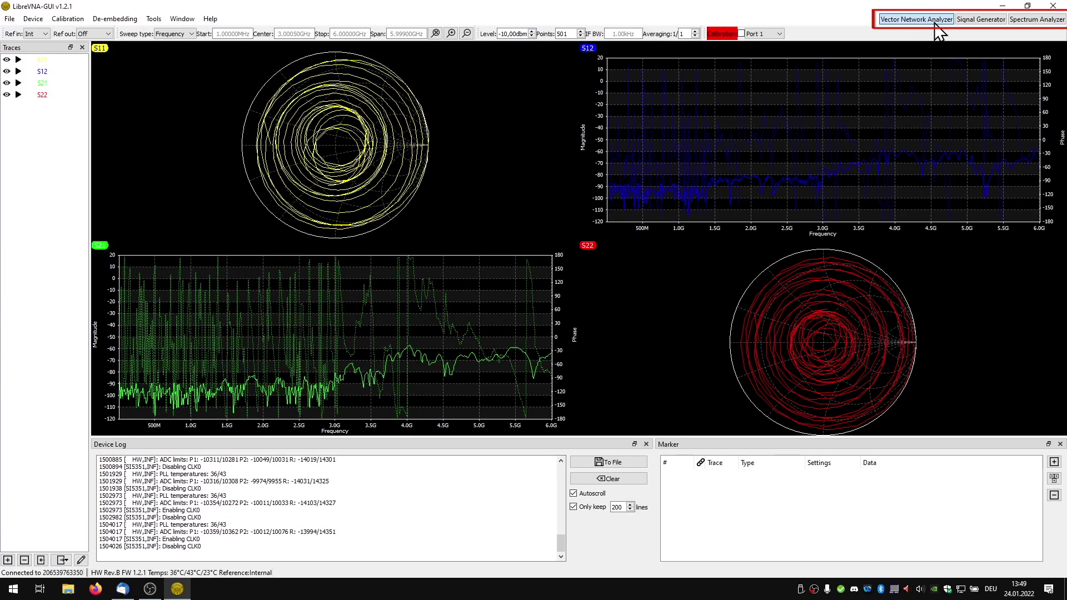
Switch through the Signal Generator to the Spectrum Analyzer mode and set its frequency range from 85 MHz to 110 MHz
click(988, 23)
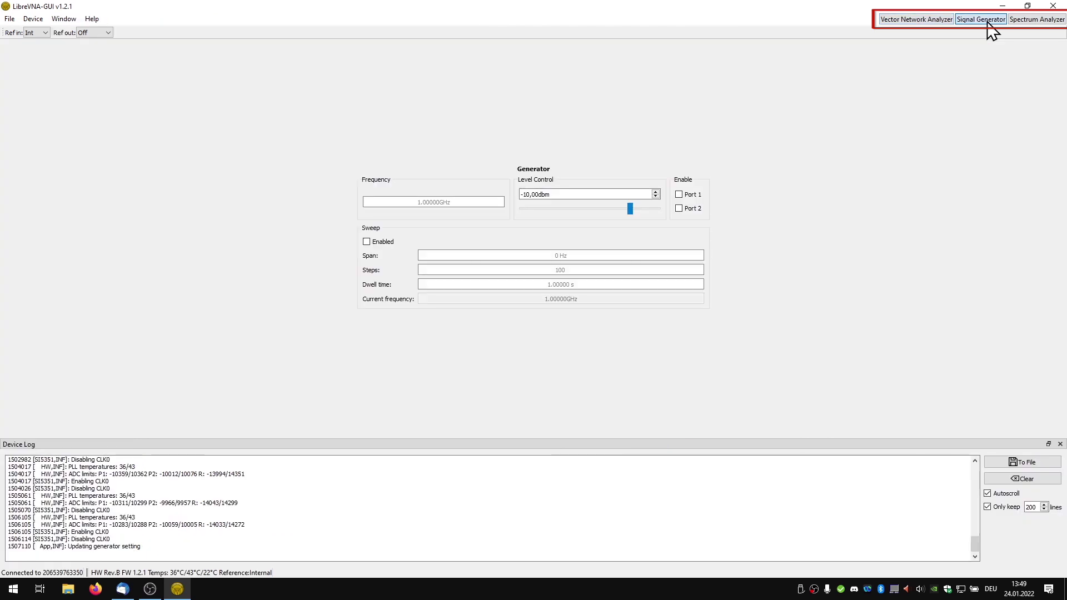
click(1037, 21)
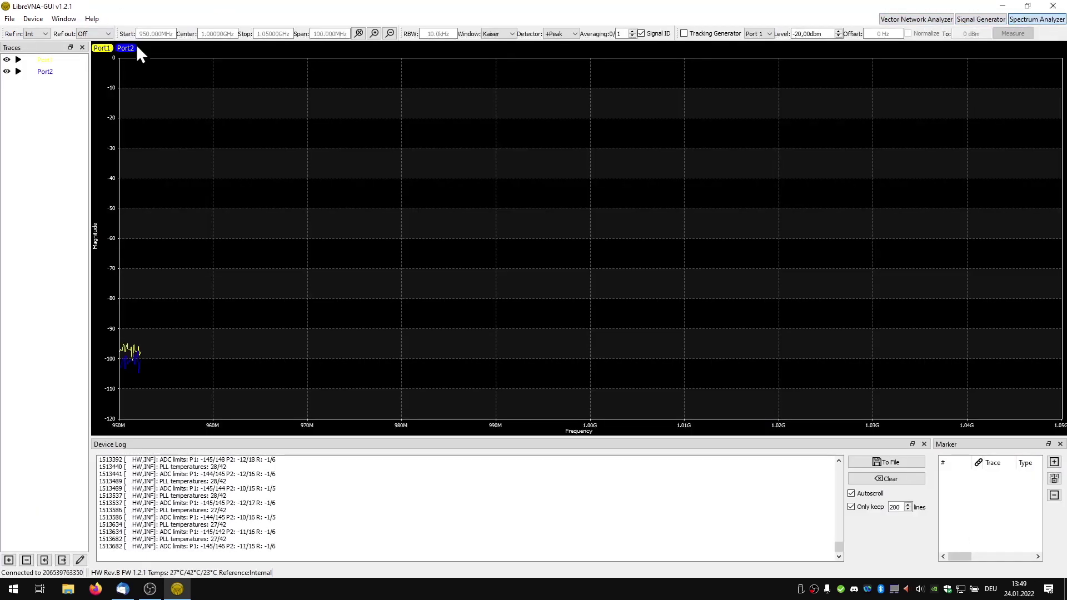
text(85M)
key(Return)
click(272, 32)
text(110M)
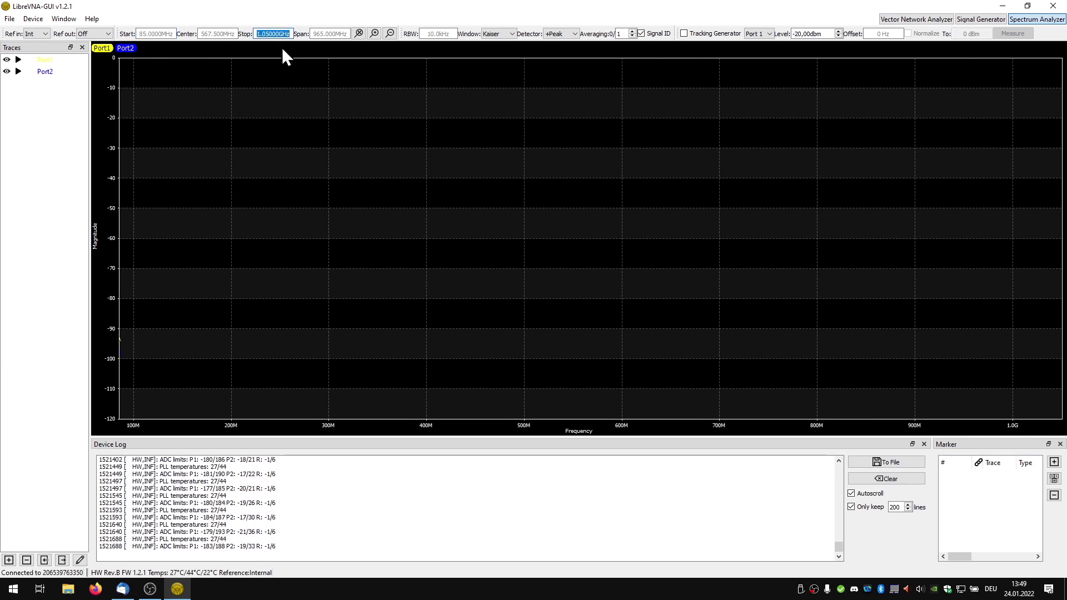
key(Return)
Set the spectrum analyzer's resolution bandwidth to 1 kHz and raise it to 100 kHz
click(438, 34)
text(1k)
key(Return)
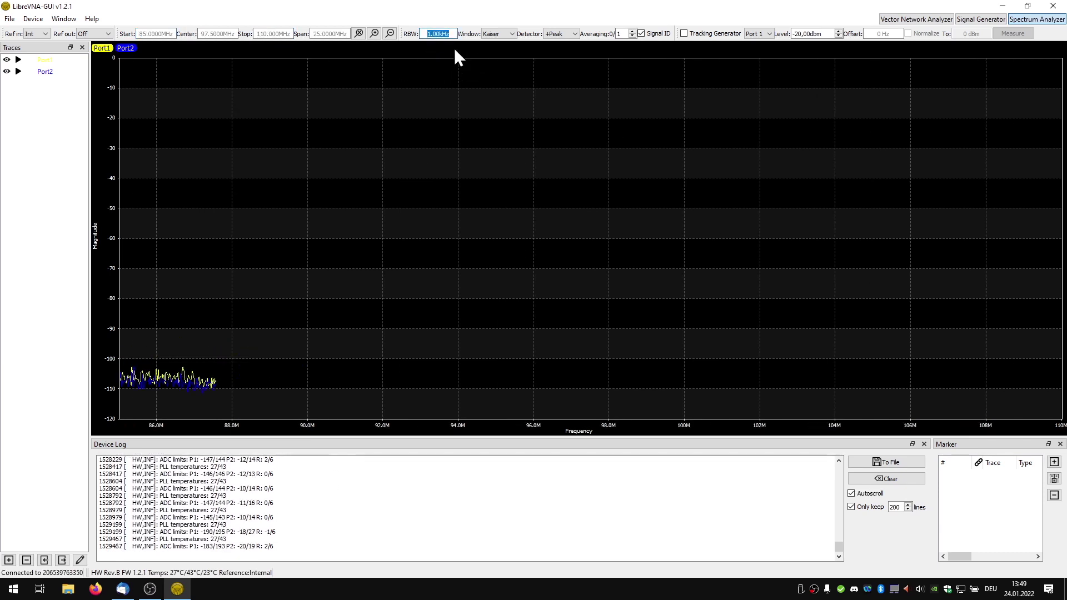
text(00k)
key(Return)
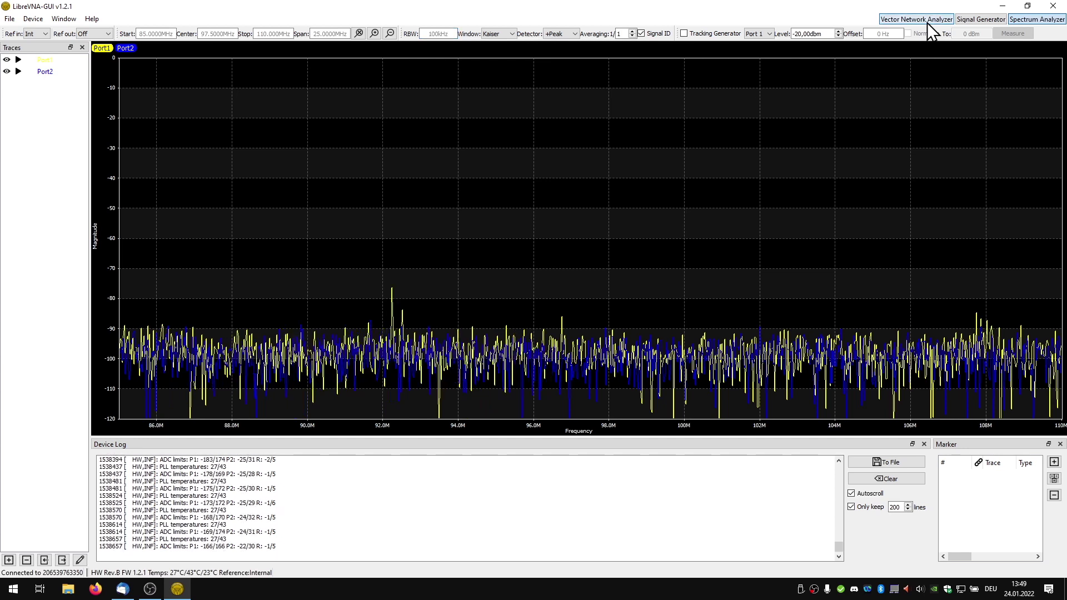
Return to the Vector Network Analyzer mode and set the sweep's stop frequency to 1 GHz
click(927, 20)
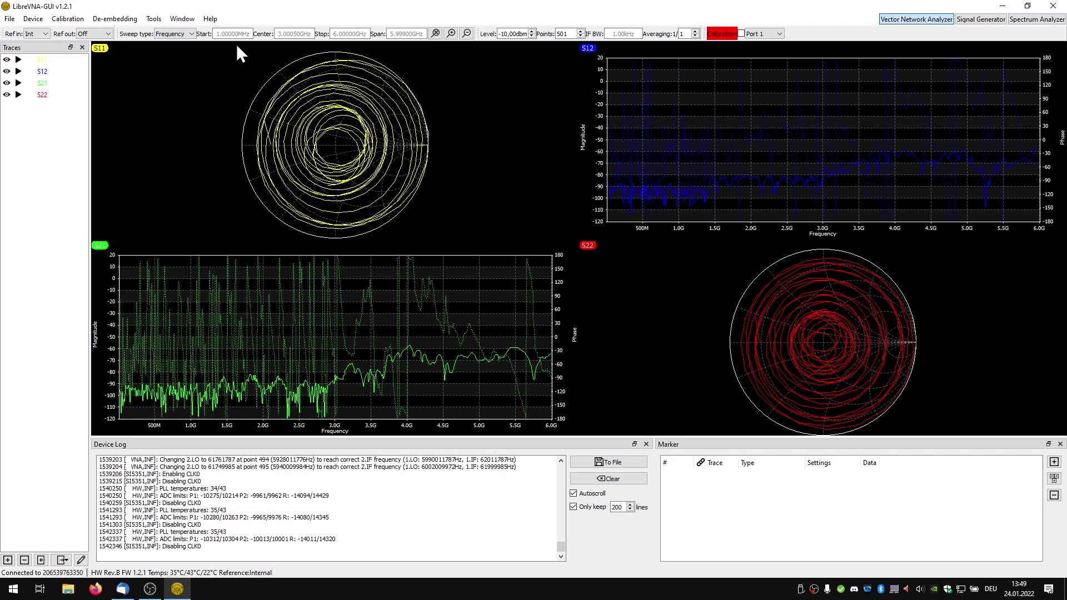
click(348, 34)
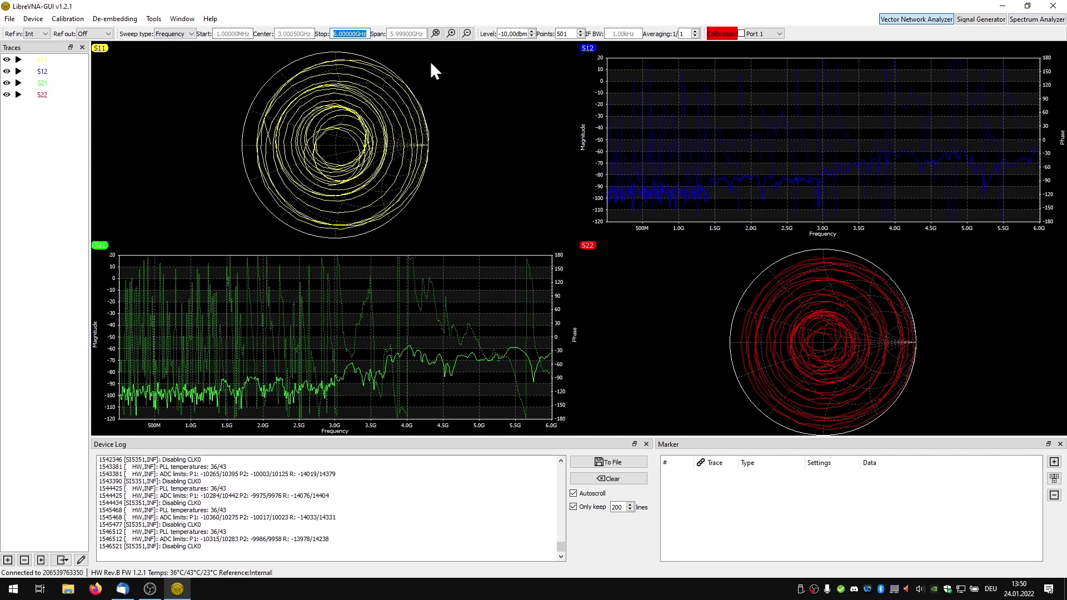
text(1)
key(Return)
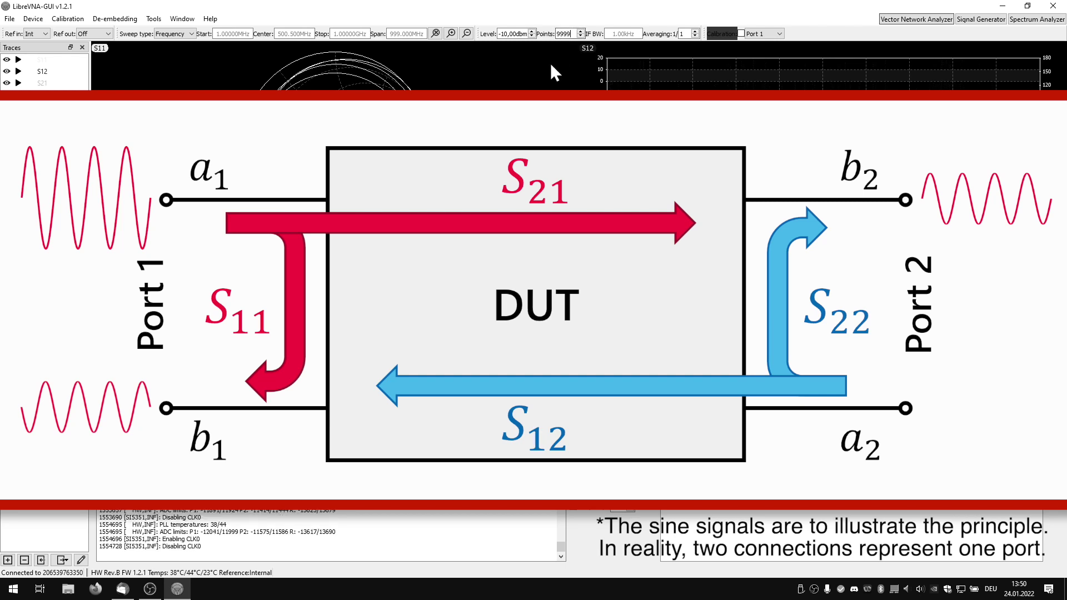
click(414, 33)
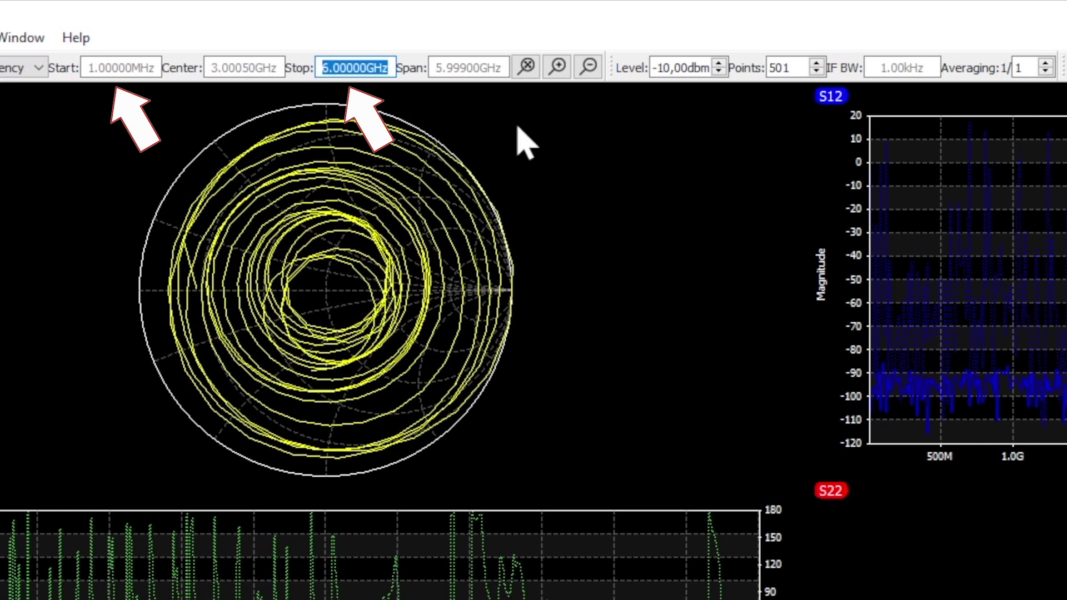
text(1G)
key(Return)
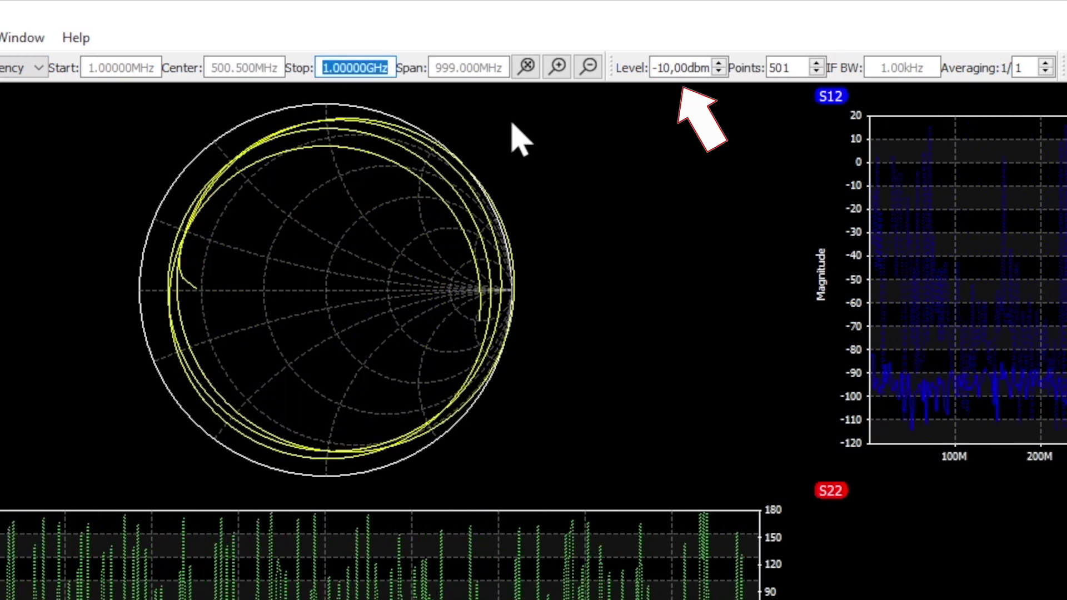
Raise the number of sweep points to the maximum of 4501 by entering 9999
double_click(783, 67)
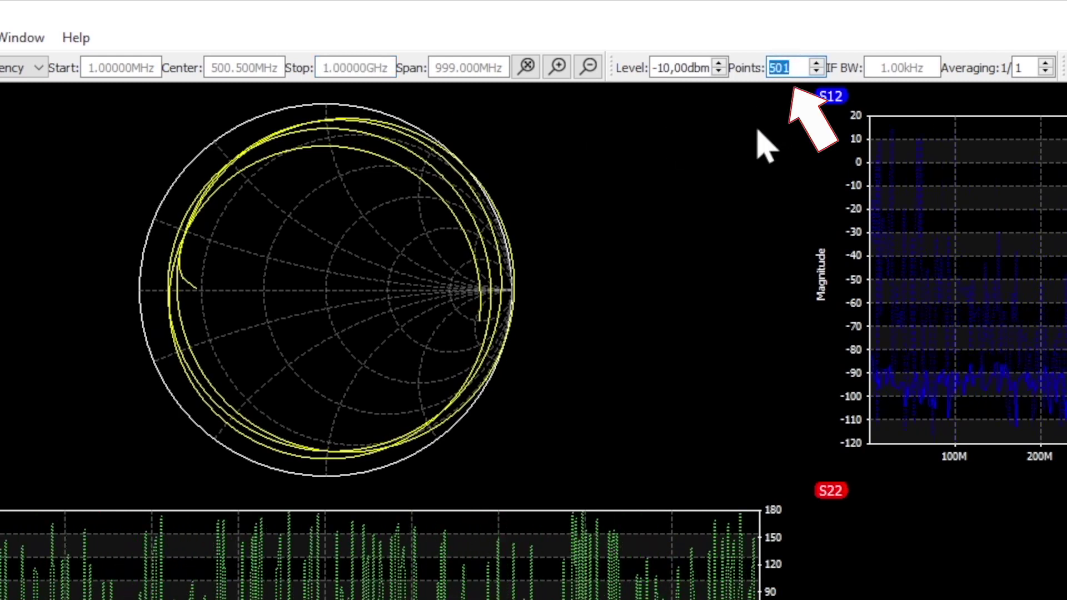
text(9999)
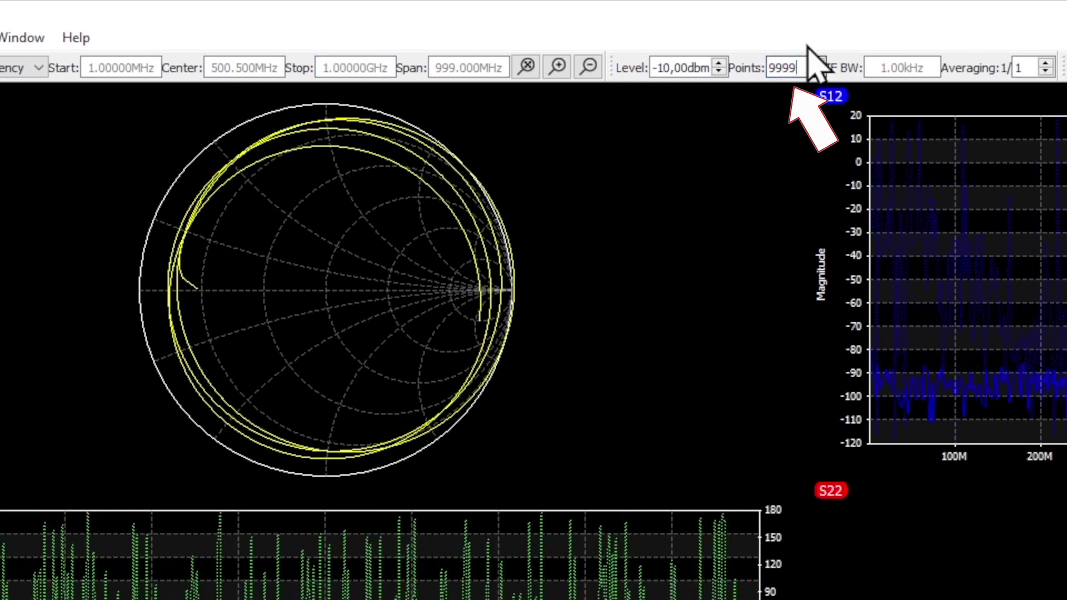
double_click(484, 66)
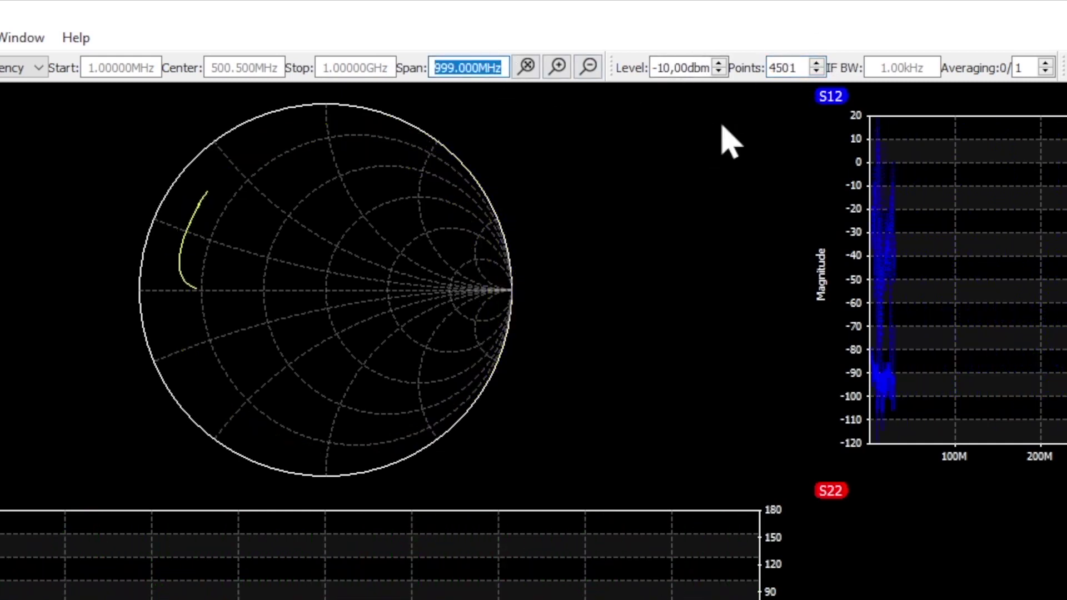
click(807, 67)
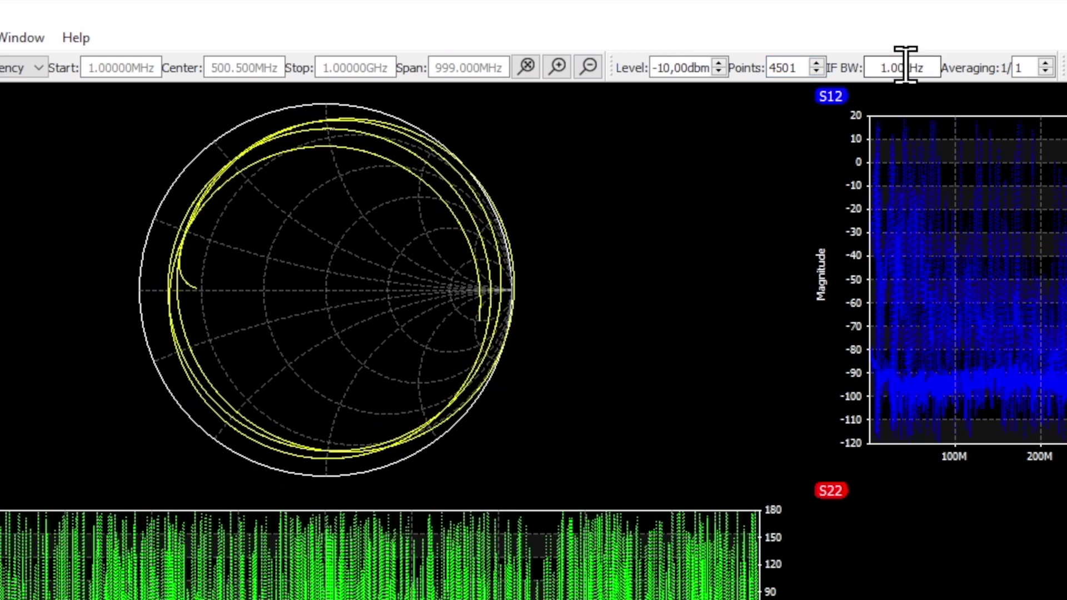
Try an IF bandwidth of 50 kHz for the sweep and set it back to 1 kHz
double_click(906, 66)
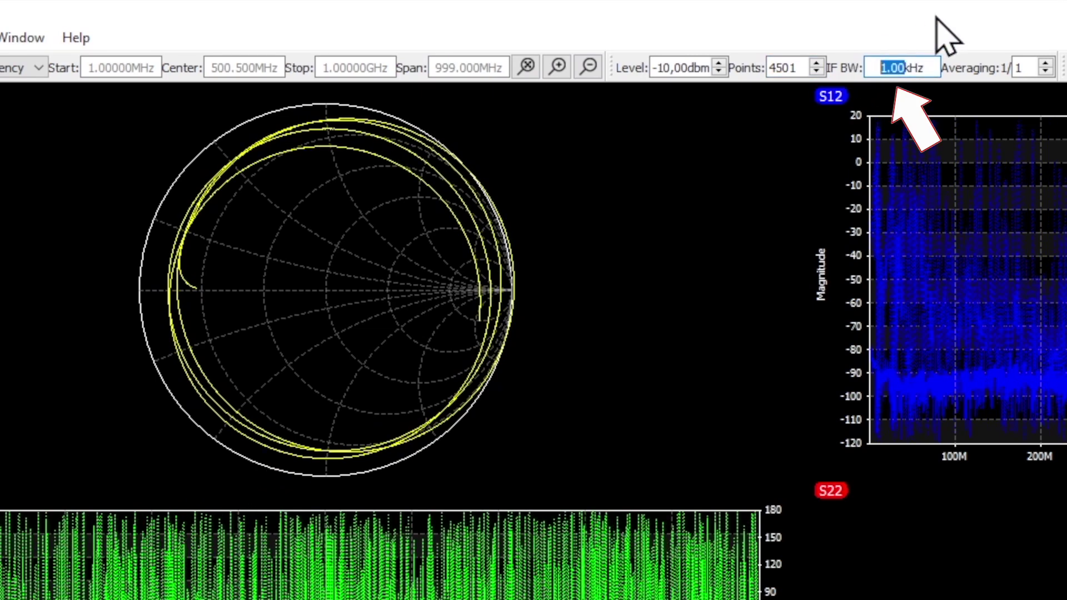
text(50)
key(Return)
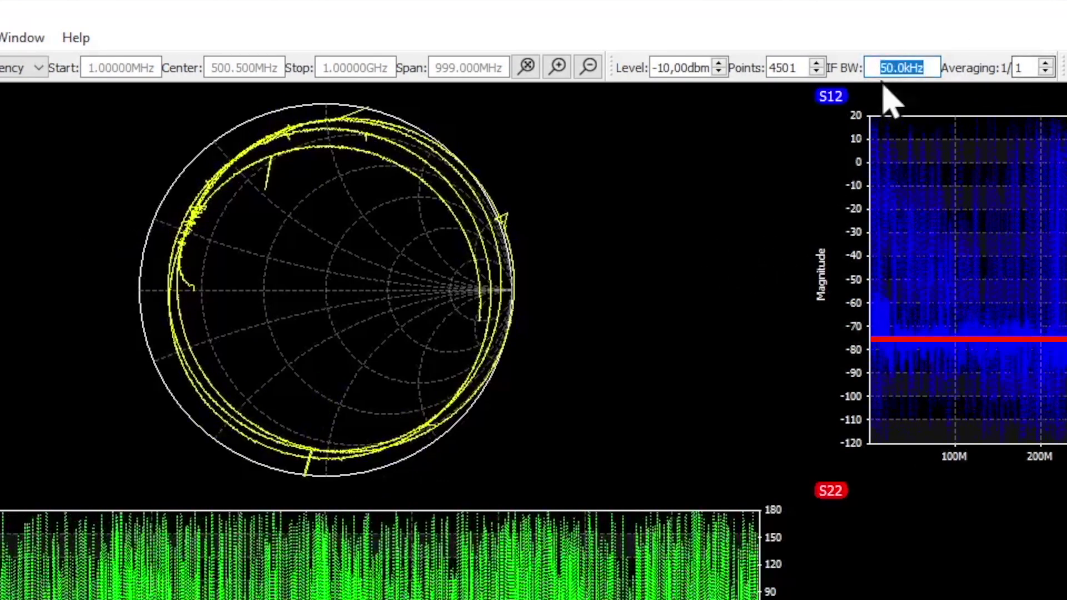
text(1)
key(Return)
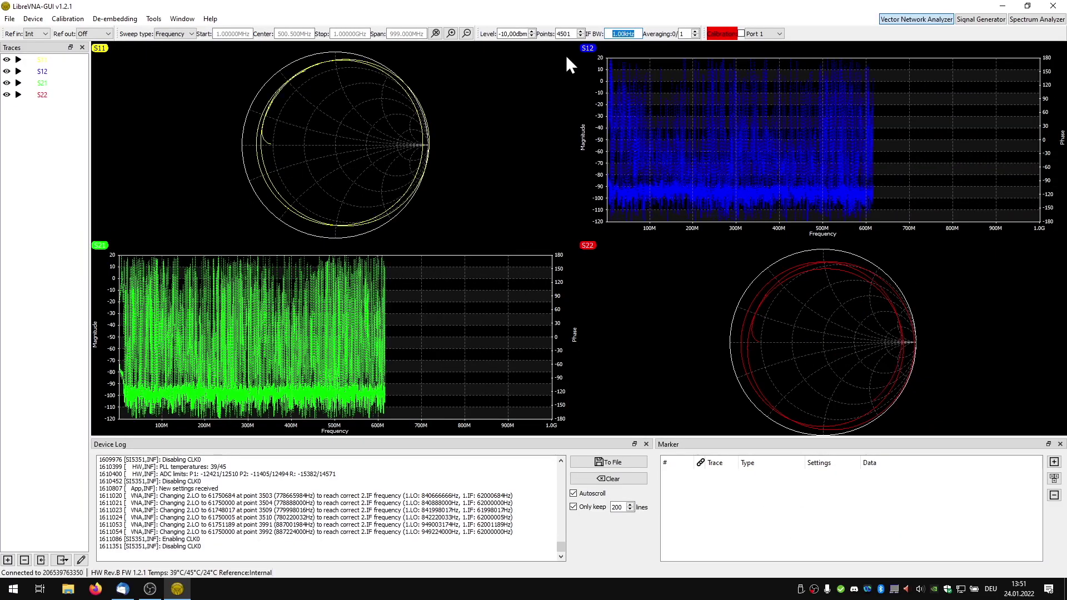
Take the short, open and load calibration measurements for ports 1 and 2, plus the through measurement
click(33, 18)
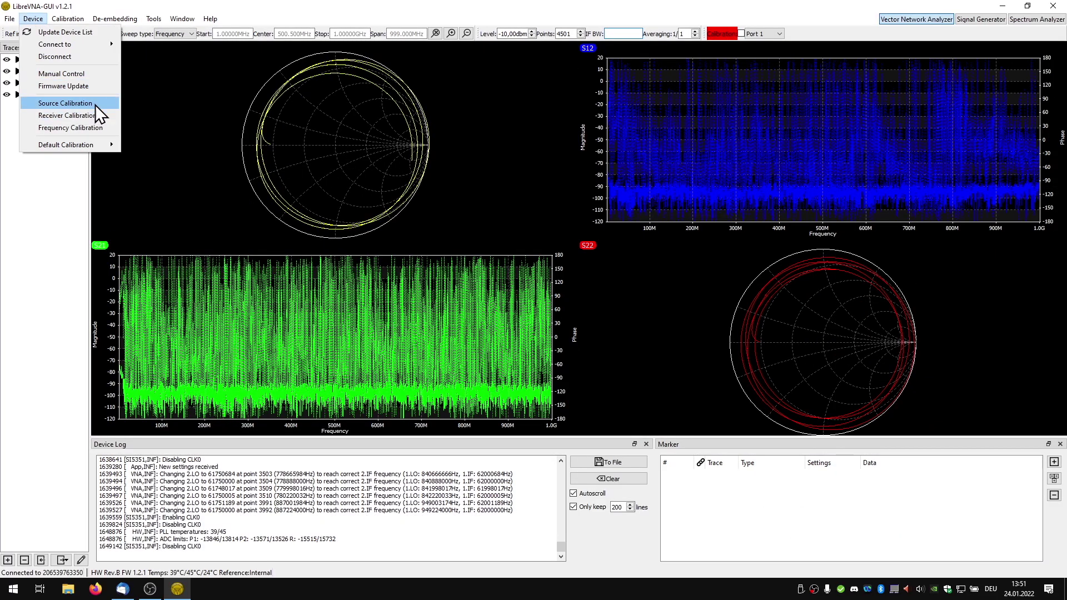
mouse_move(67, 18)
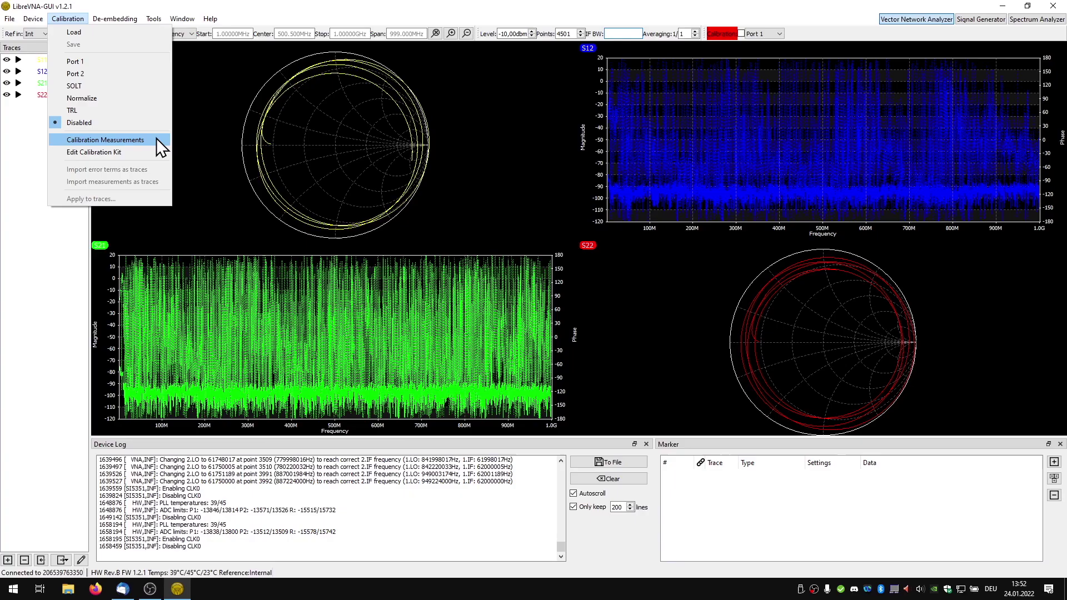
click(111, 140)
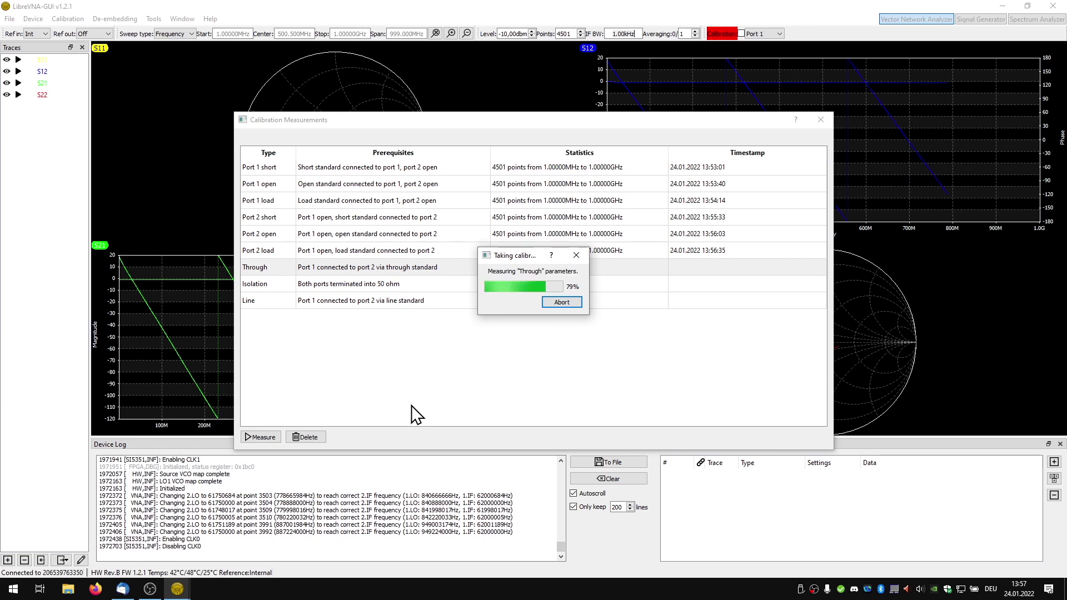
key(Escape)
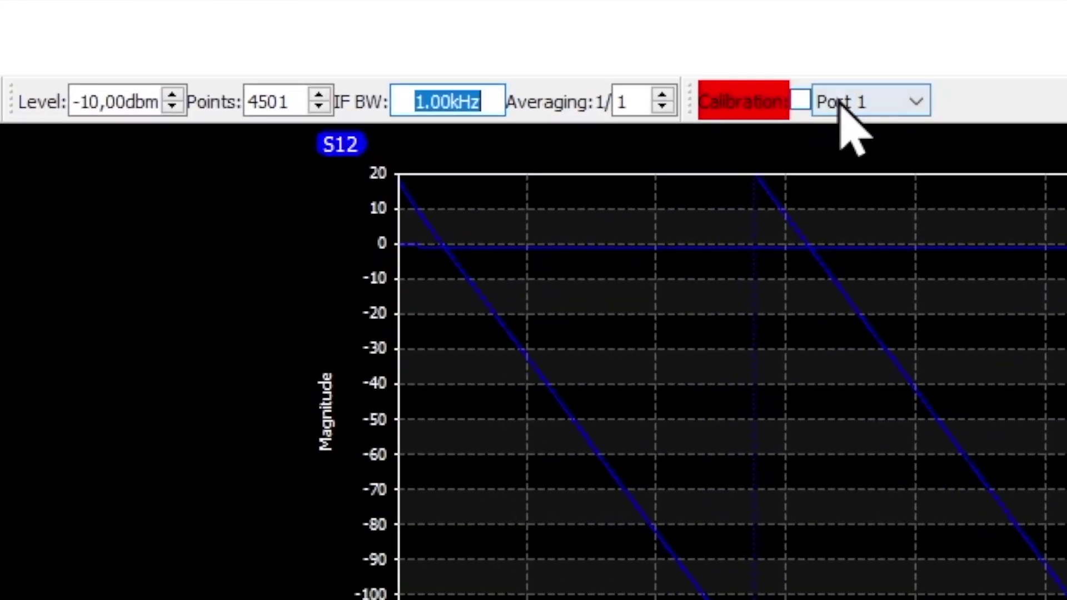
Choose SOLT as the calibration type and enable the calibration
click(756, 35)
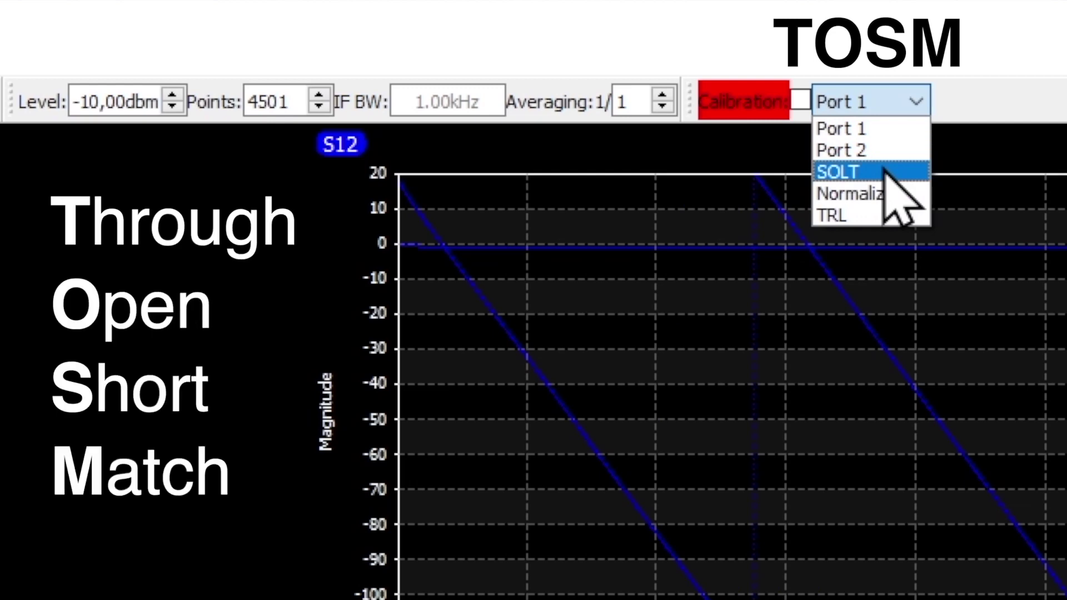
click(911, 175)
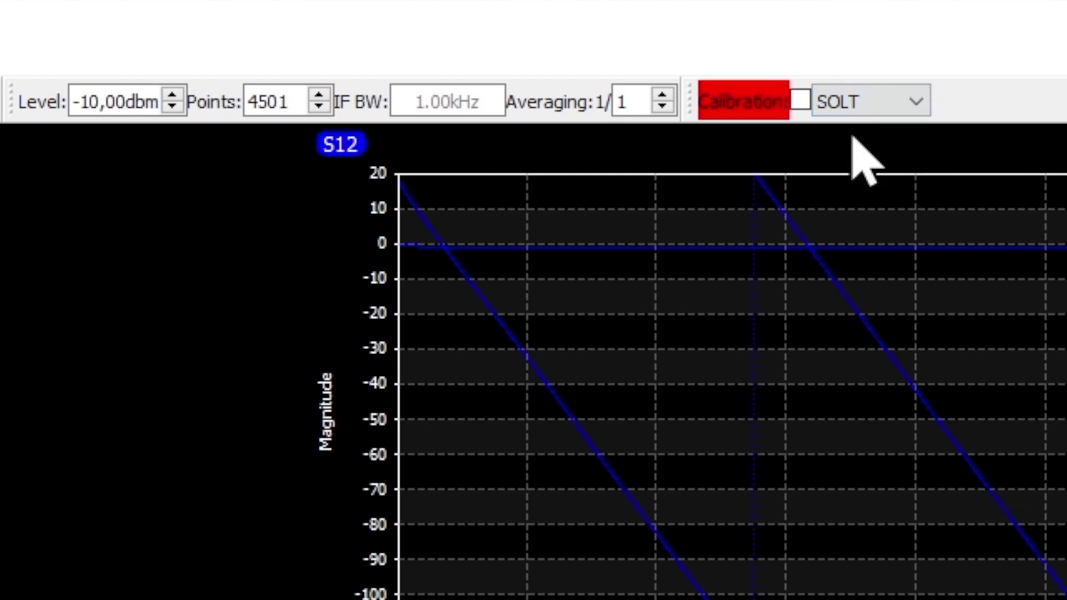
click(801, 100)
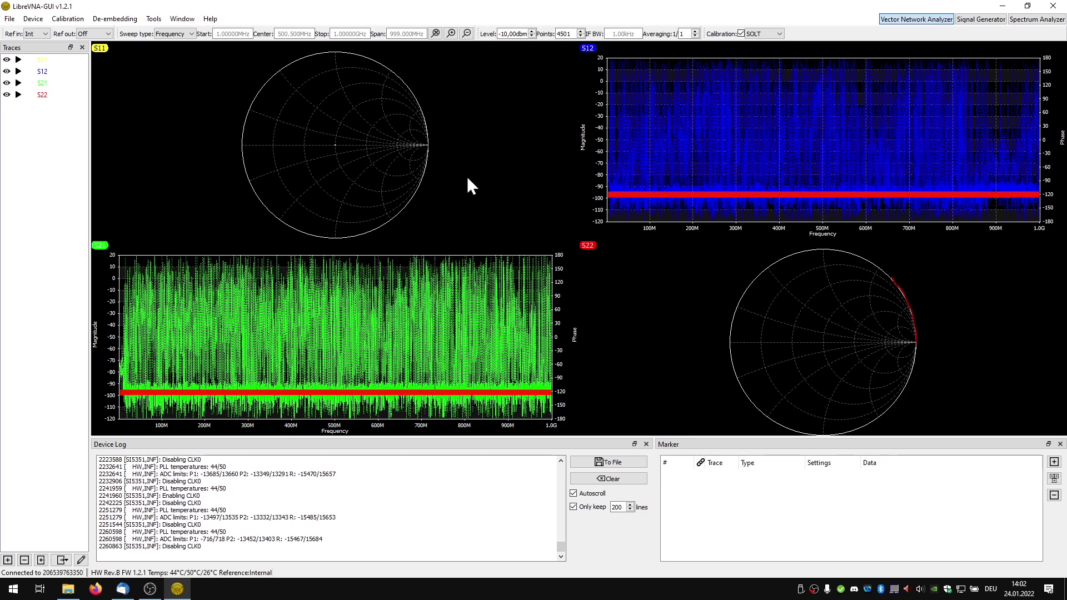
Save the calibration data to the Desktop under the file name Calibration
click(64, 19)
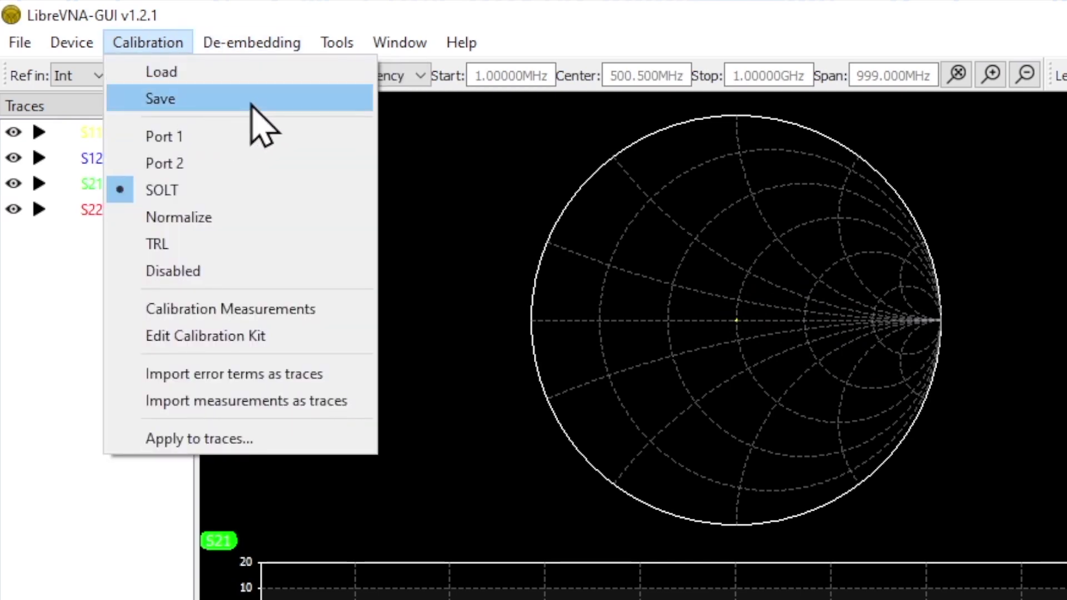
click(235, 98)
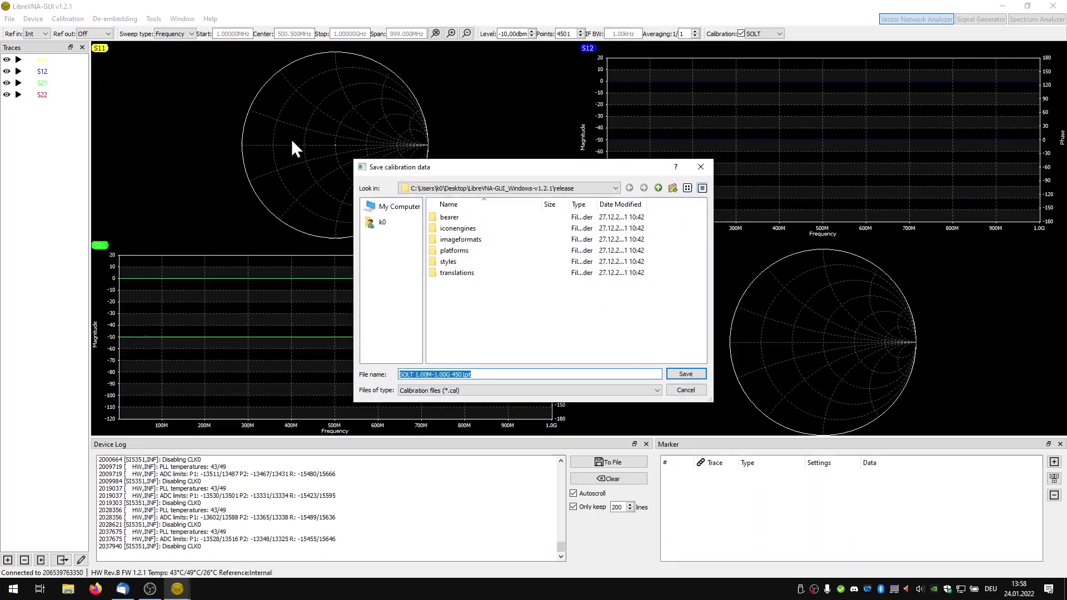
click(384, 222)
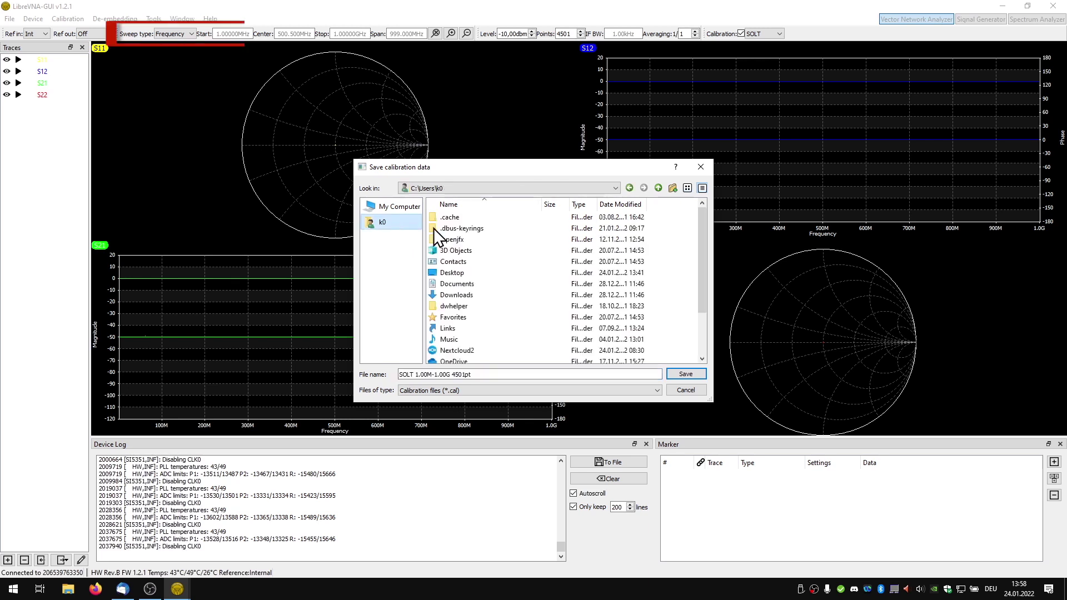
double_click(467, 272)
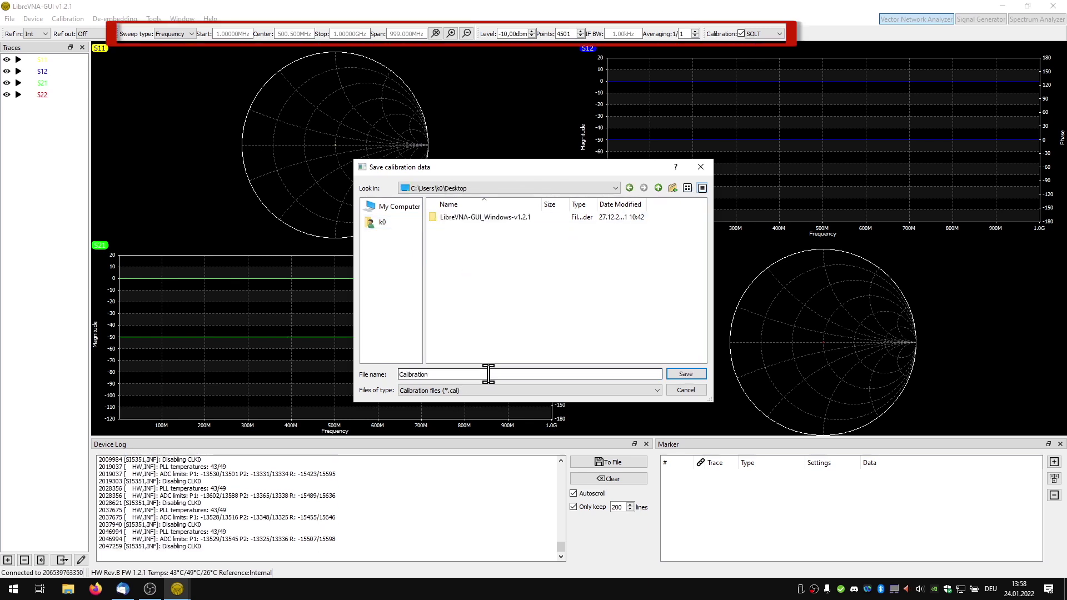
click(697, 375)
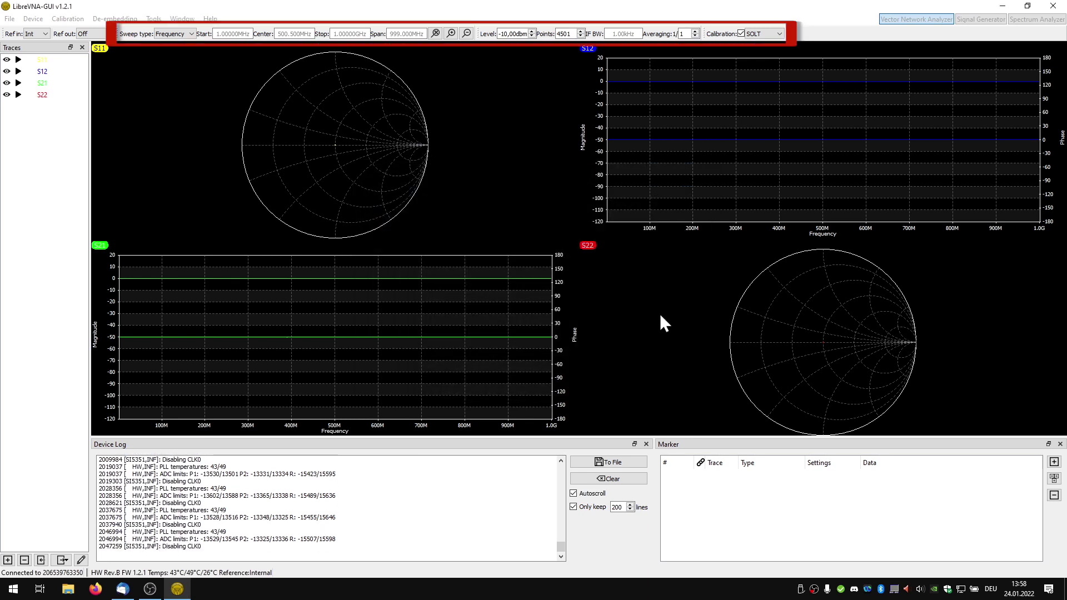
Save the current measurement setup to the Desktop under the file name Setup
click(32, 18)
click(9, 18)
click(35, 32)
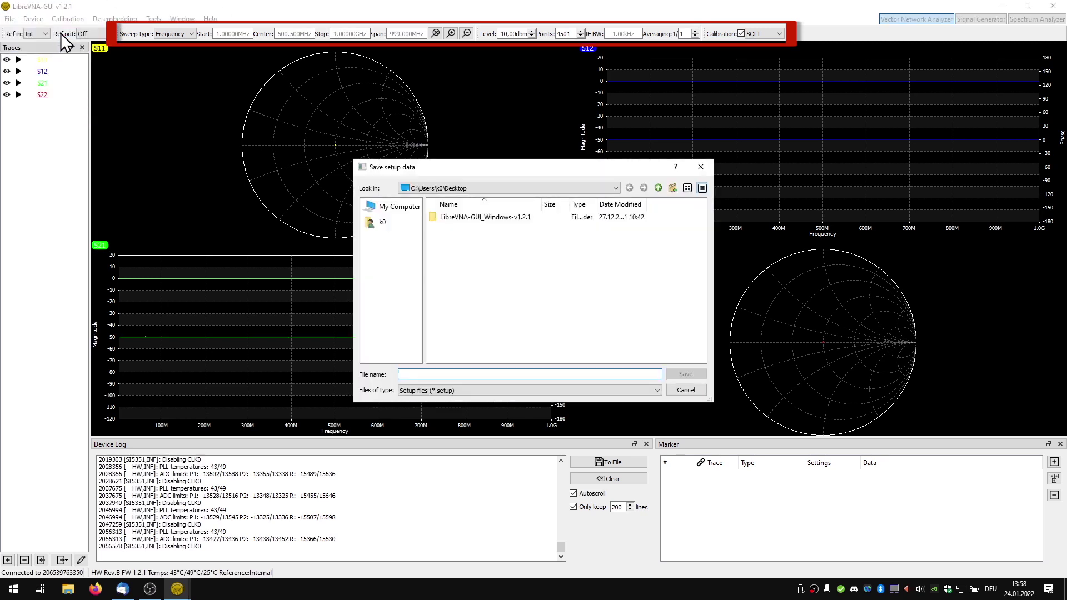
text(setup)
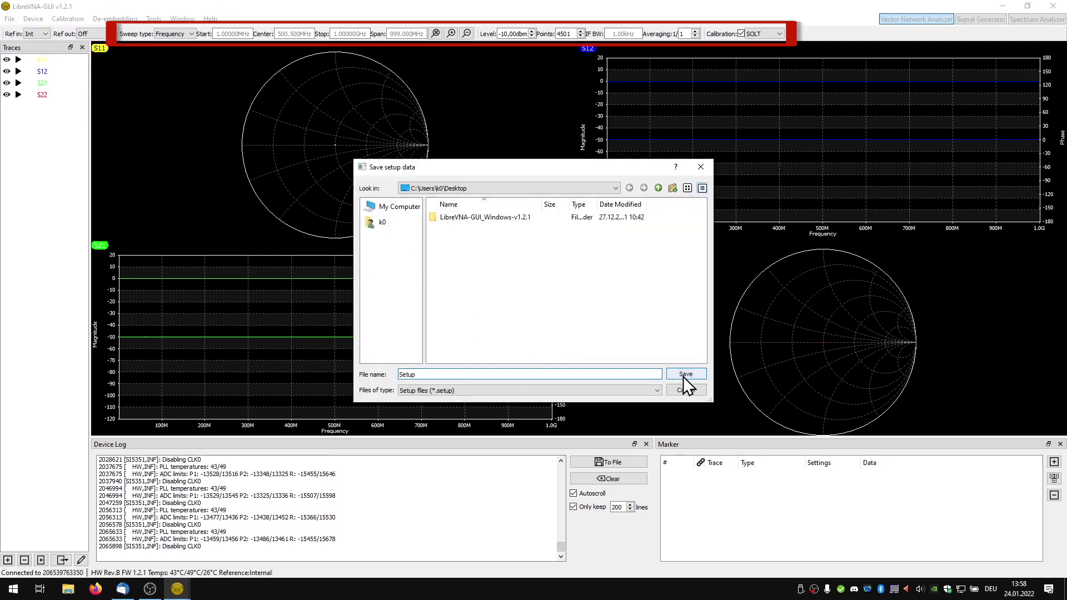
click(686, 374)
Close LibreVNA-GUI and relaunch it from the release folder inside the LibreVNA-GUI_Windows-v1.2.1 folder on the Desktop
click(1053, 5)
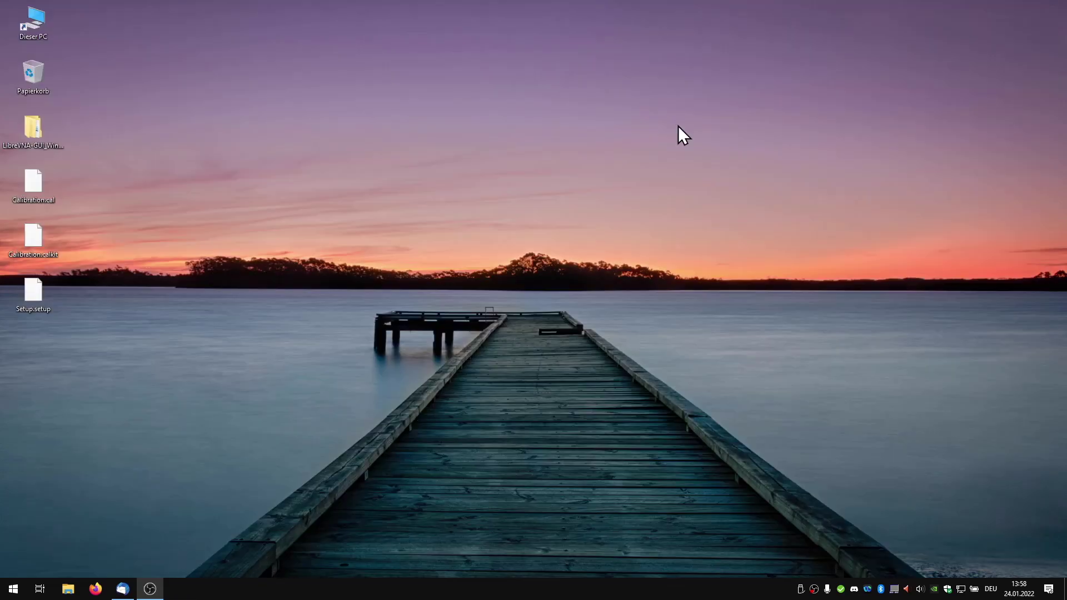
double_click(46, 136)
double_click(177, 125)
double_click(192, 243)
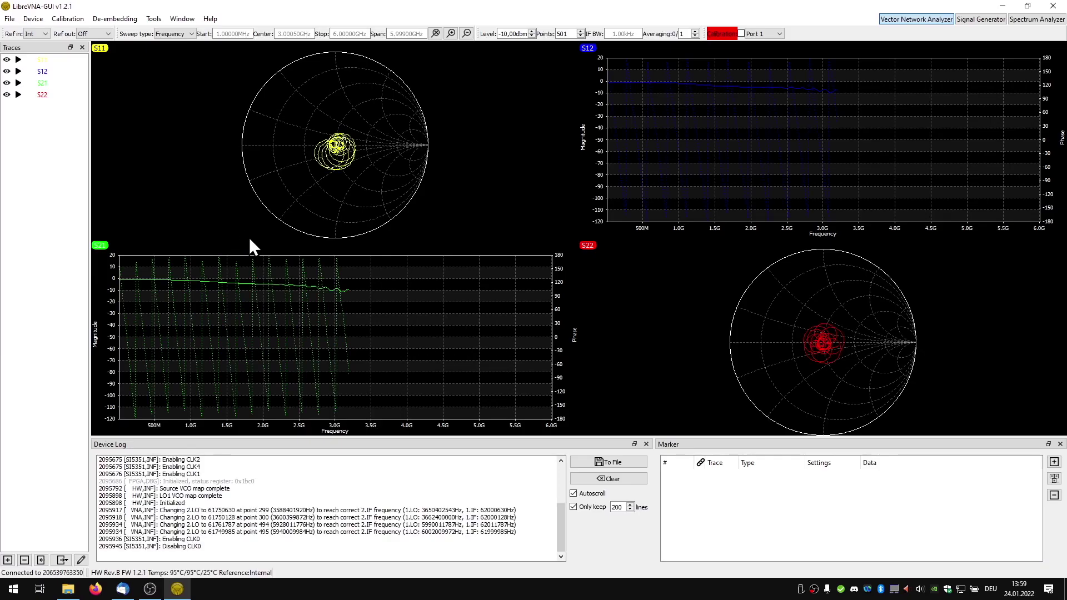
Load the saved setup file Setup.setup from the Desktop
click(32, 18)
mouse_move(10, 19)
click(32, 44)
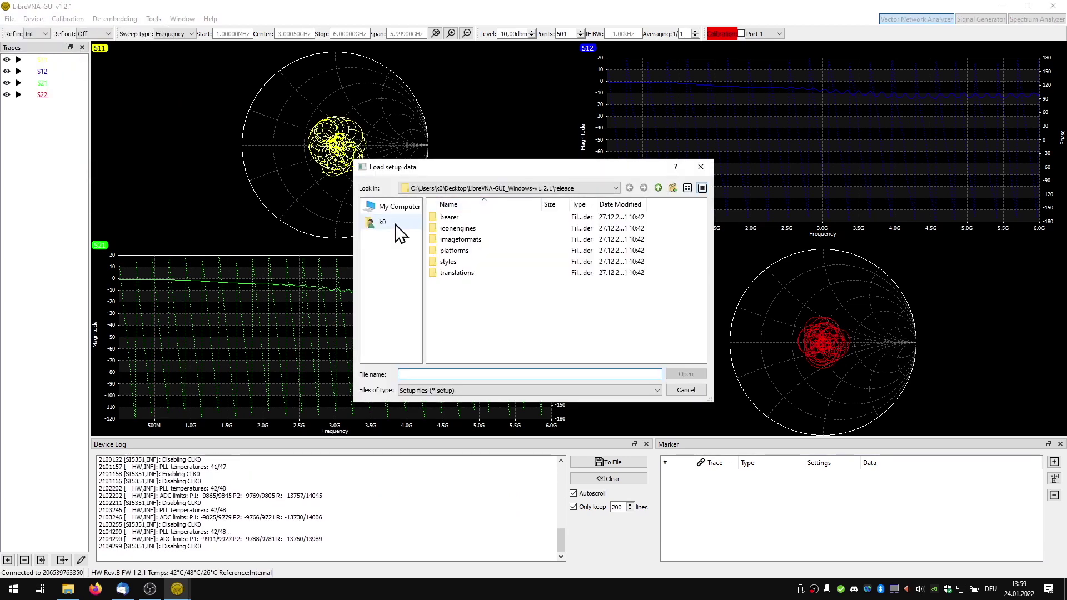
click(383, 222)
double_click(468, 275)
click(456, 229)
click(685, 374)
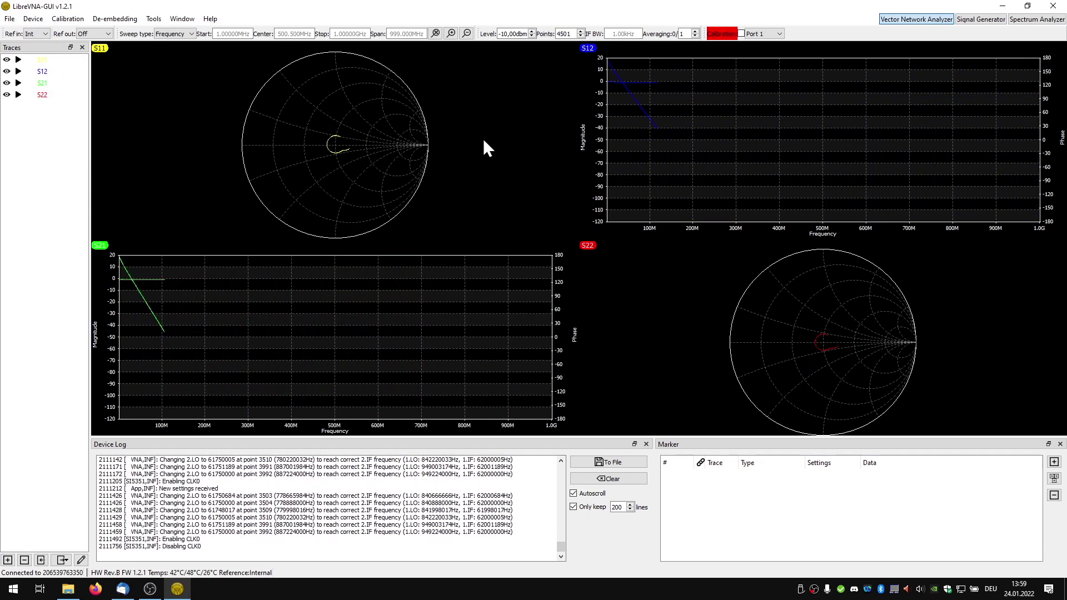
Load the saved calibration file Calibration.cal from the Desktop
click(67, 18)
click(83, 32)
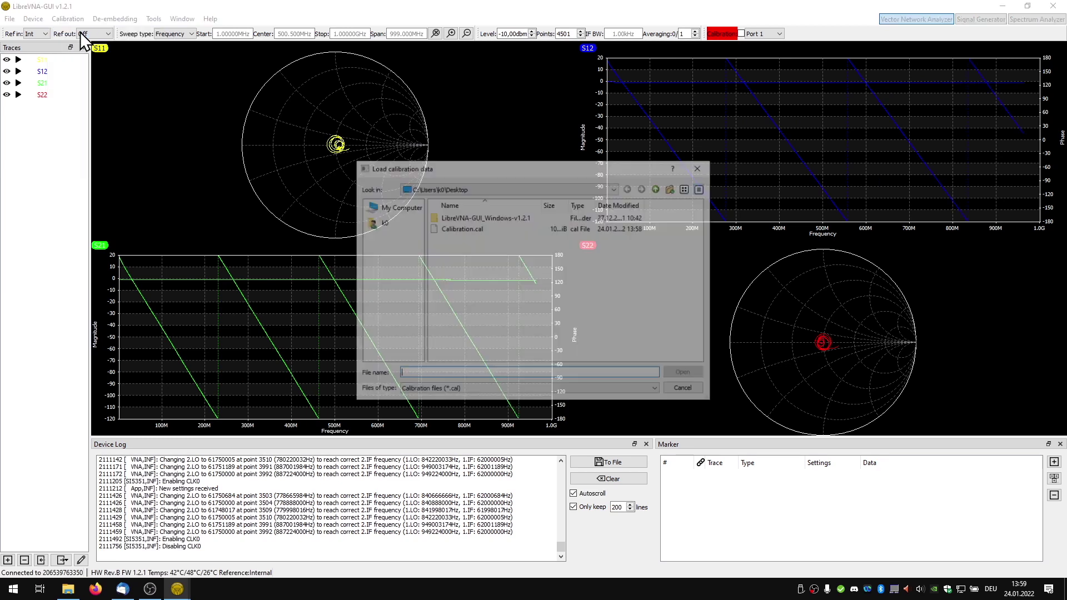
click(489, 229)
click(686, 374)
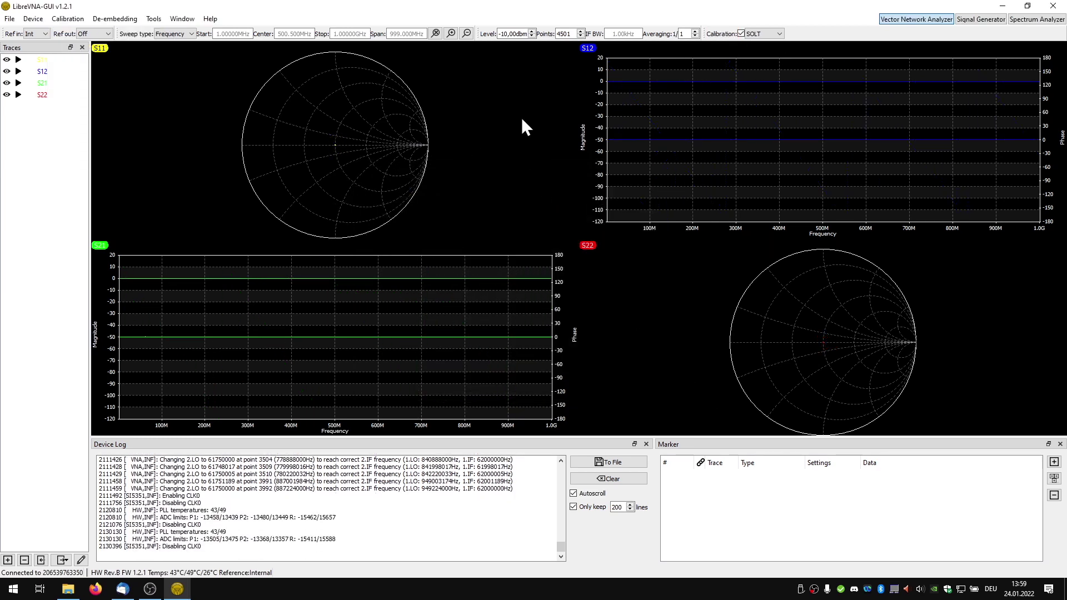
Edit the calibration kit so that the SOLT short standard is defined by a measurement file, and start choosing that file
click(68, 18)
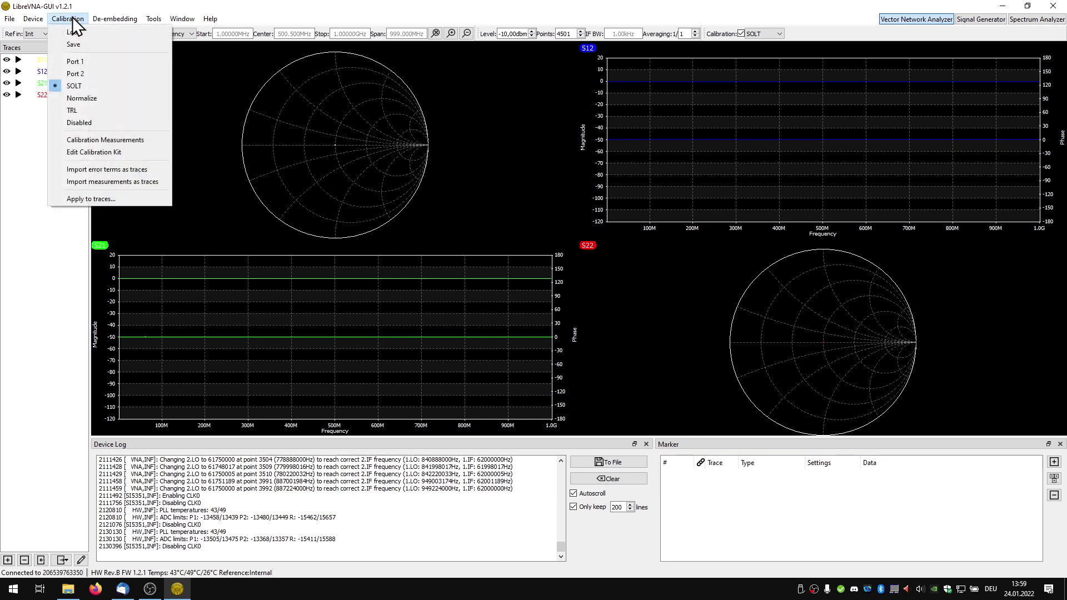
click(150, 154)
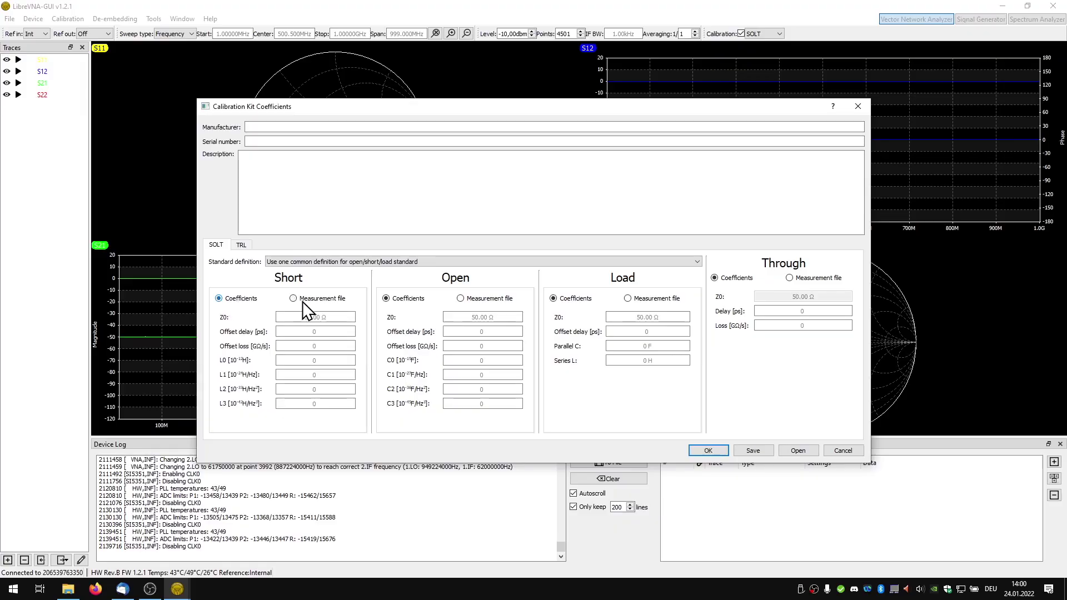
click(312, 299)
click(344, 321)
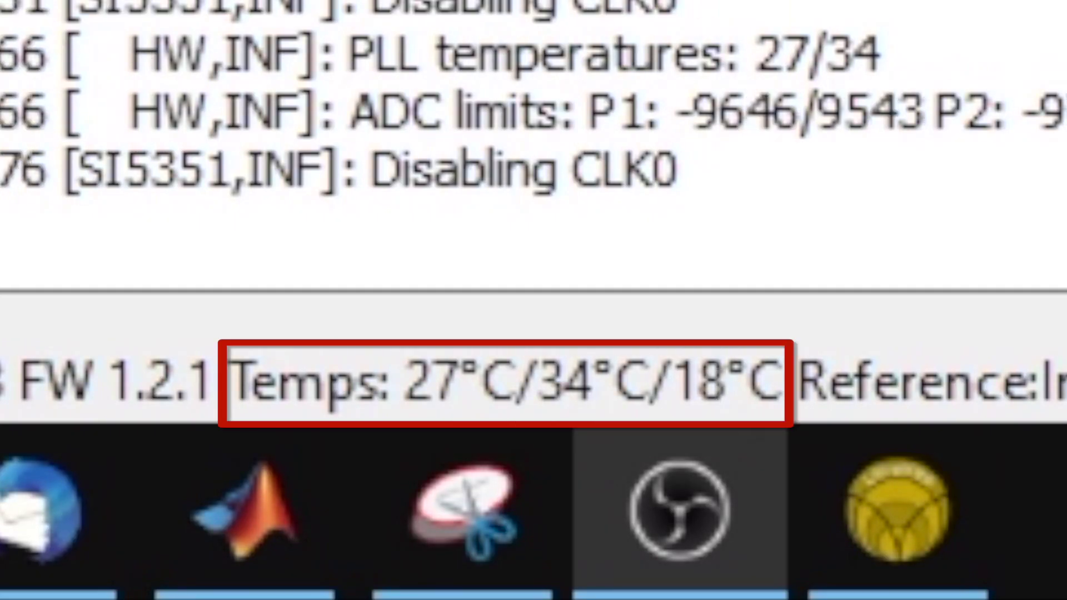
Open the calibration measurements and select the Port 1 short measurement
click(220, 50)
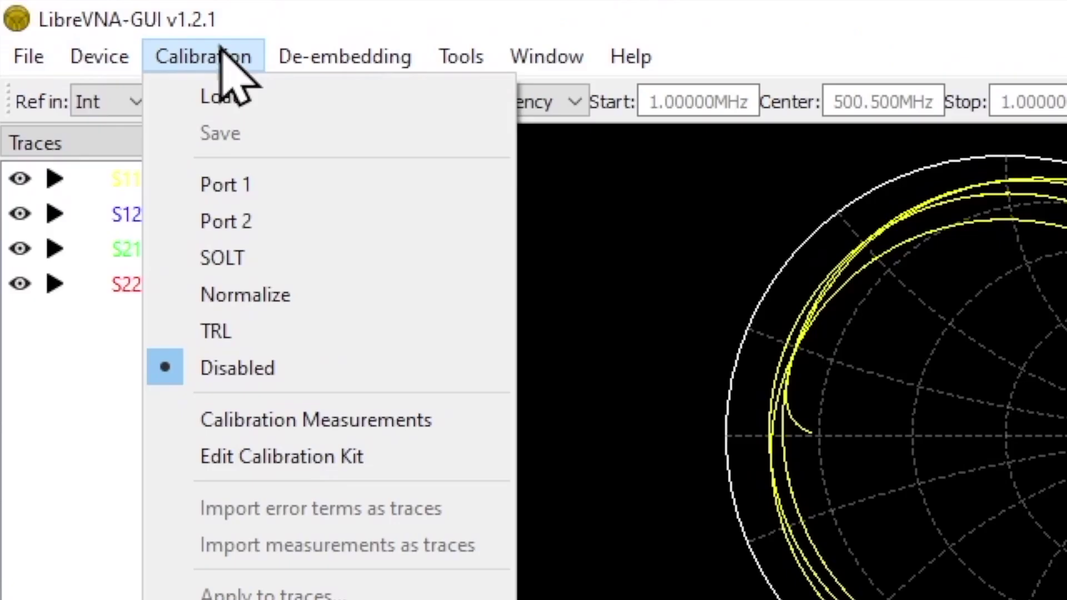
click(469, 419)
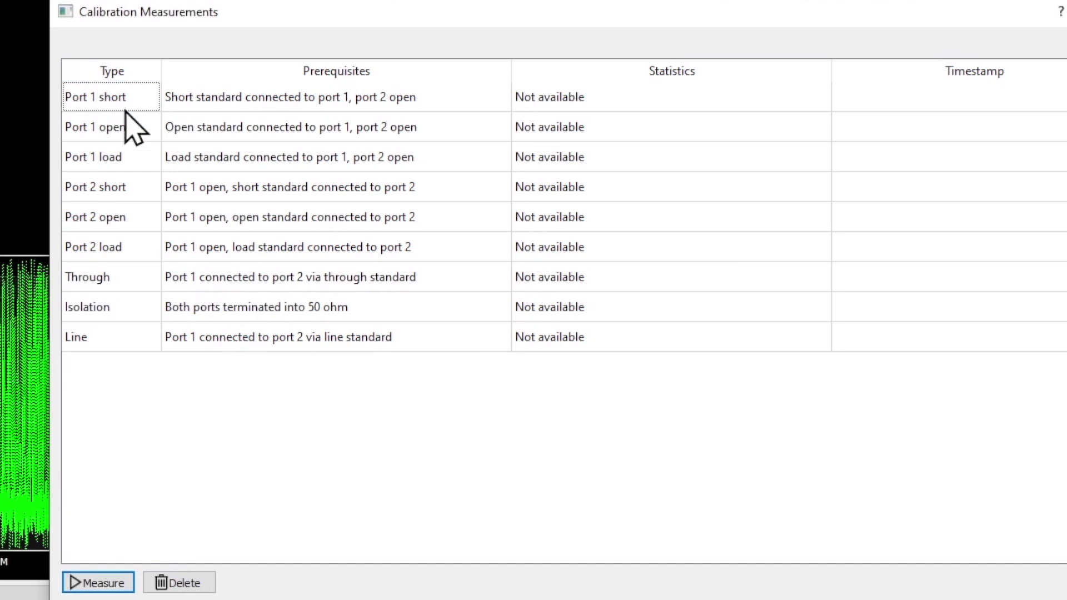
click(154, 100)
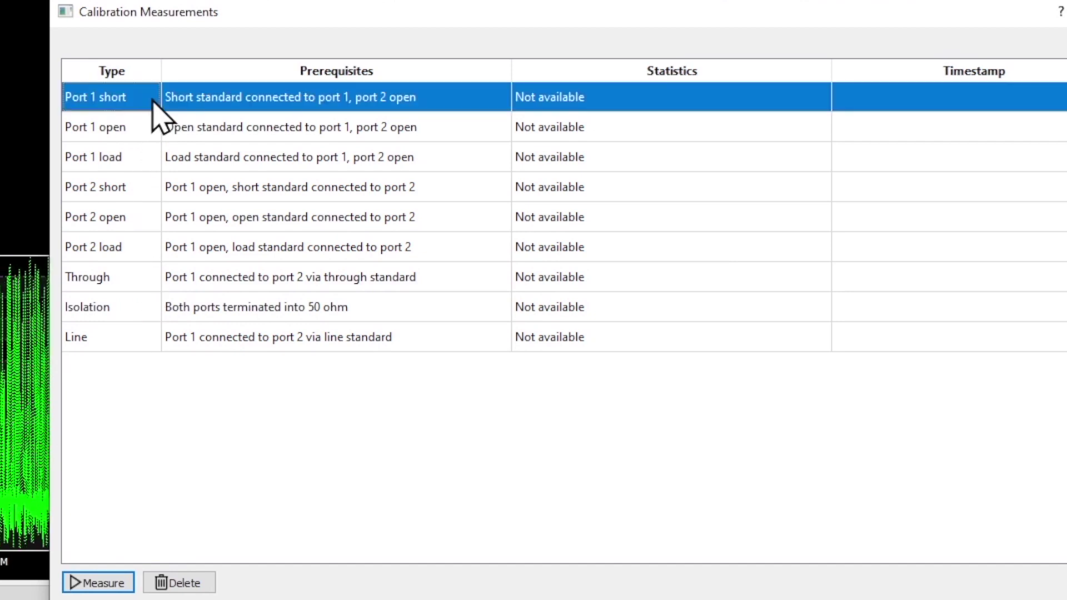